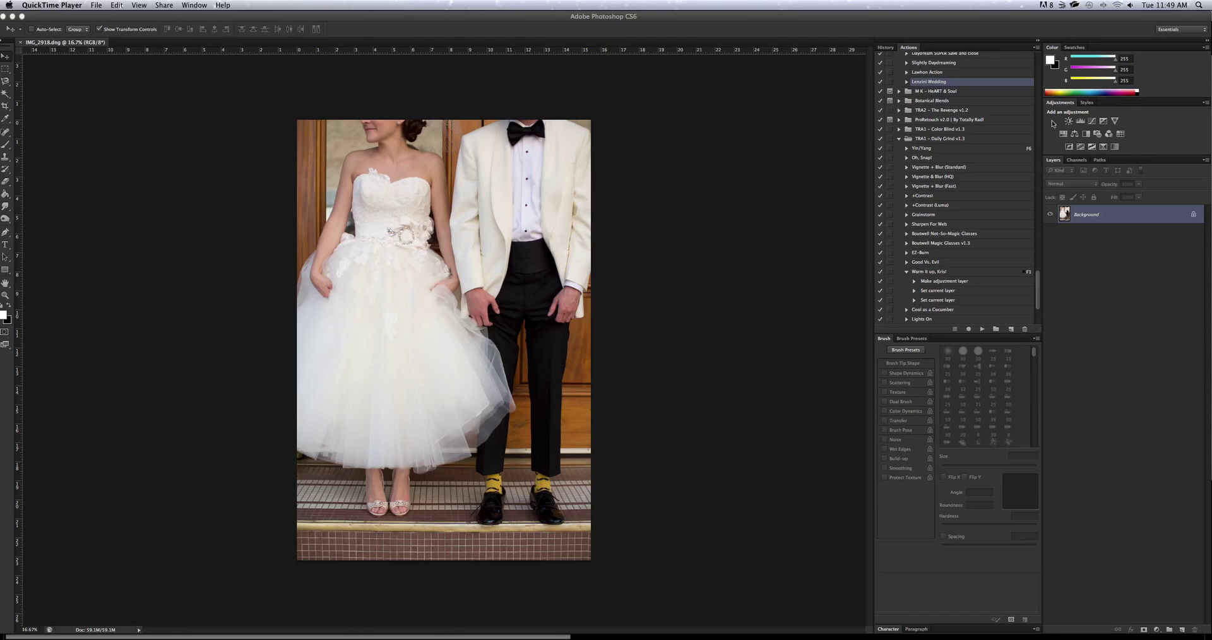
Create a new action named 'Droplet Awesomeness' and begin recording it.
{"action": "left_click", "coordinate": [1013, 332]}
{"action": "type", "text": "Droplet"}
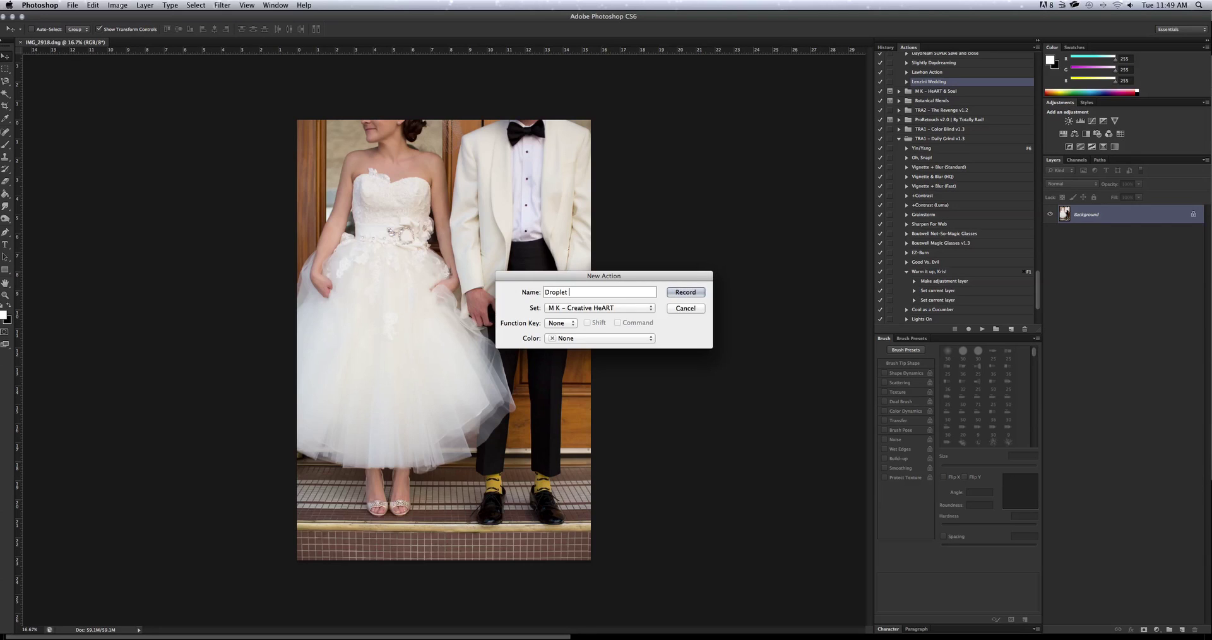
{"action": "type", "text": " Awesomeness"}
{"action": "key", "text": "Return"}
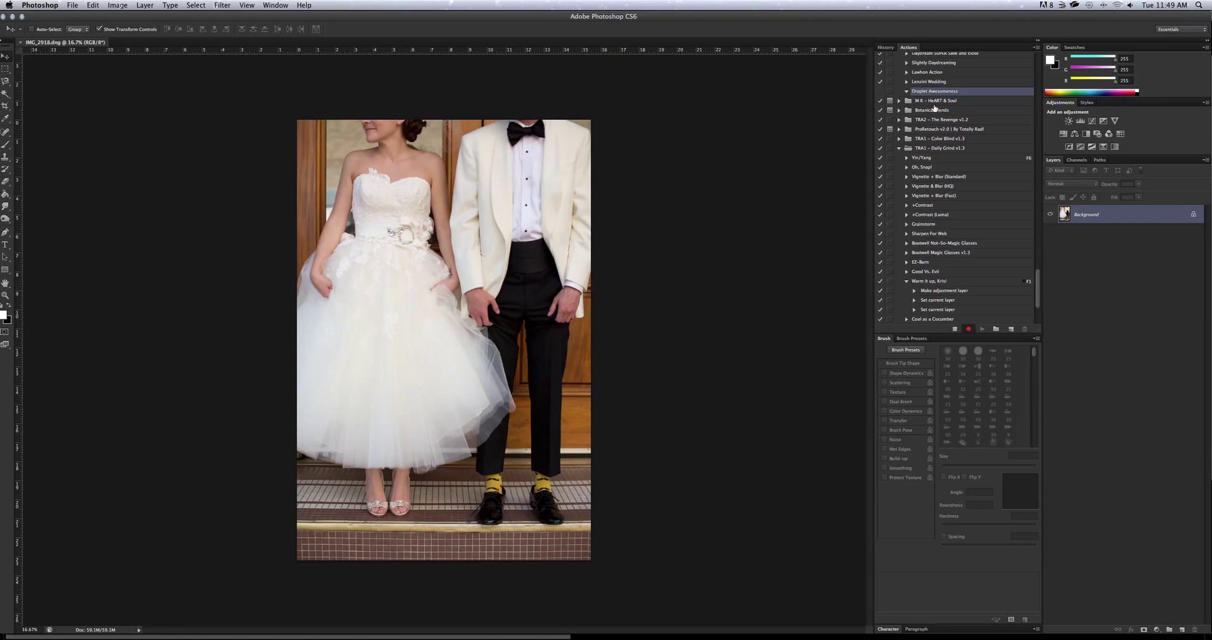
{"action": "scroll", "coordinate": [941, 100], "scroll_direction": "up", "scroll_amount": 3}
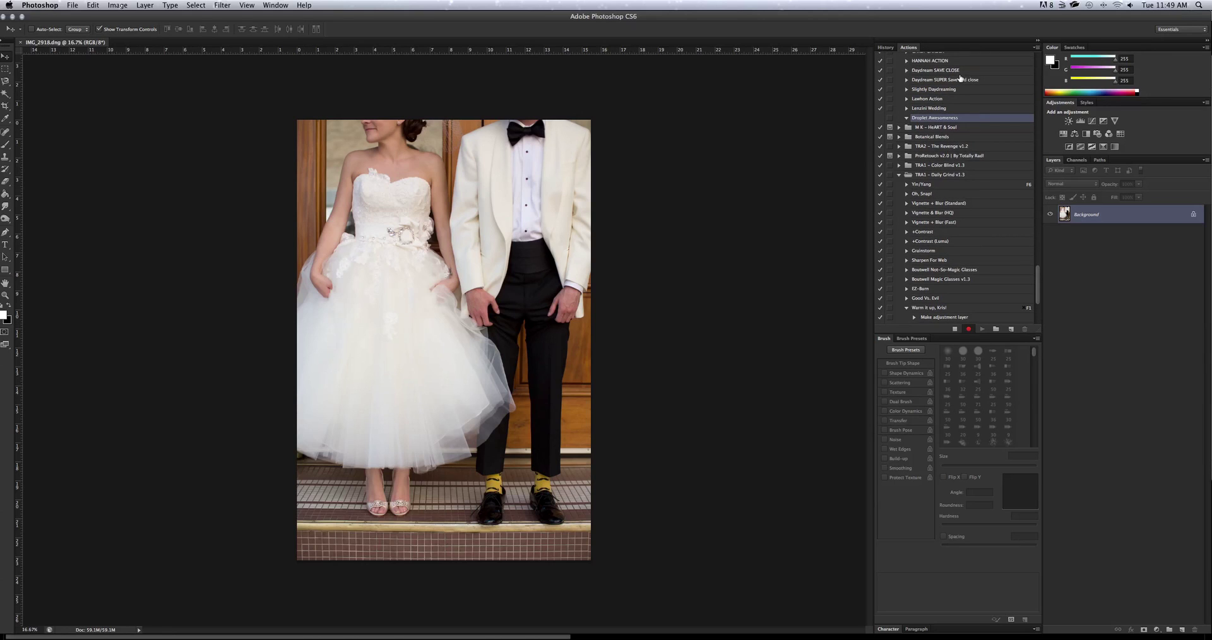
{"action": "scroll", "coordinate": [975, 92], "scroll_direction": "up", "scroll_amount": 5}
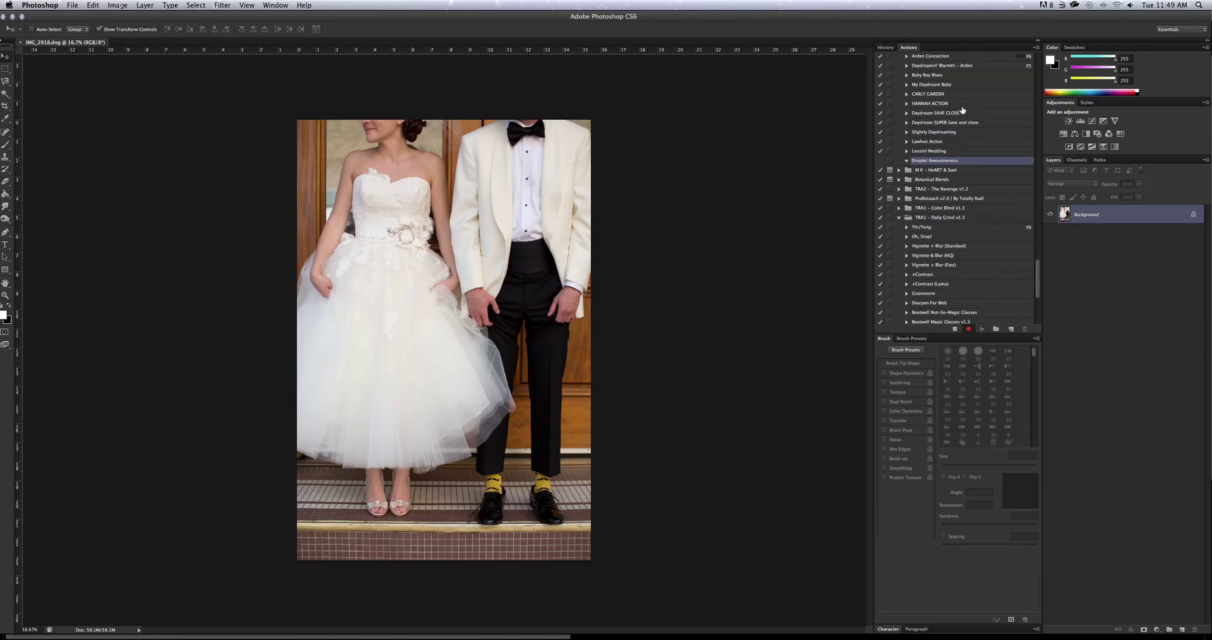
Play the Daydreamin' Warmth – Arden action to add its warm toning Group 1.
{"action": "left_click", "coordinate": [943, 68]}
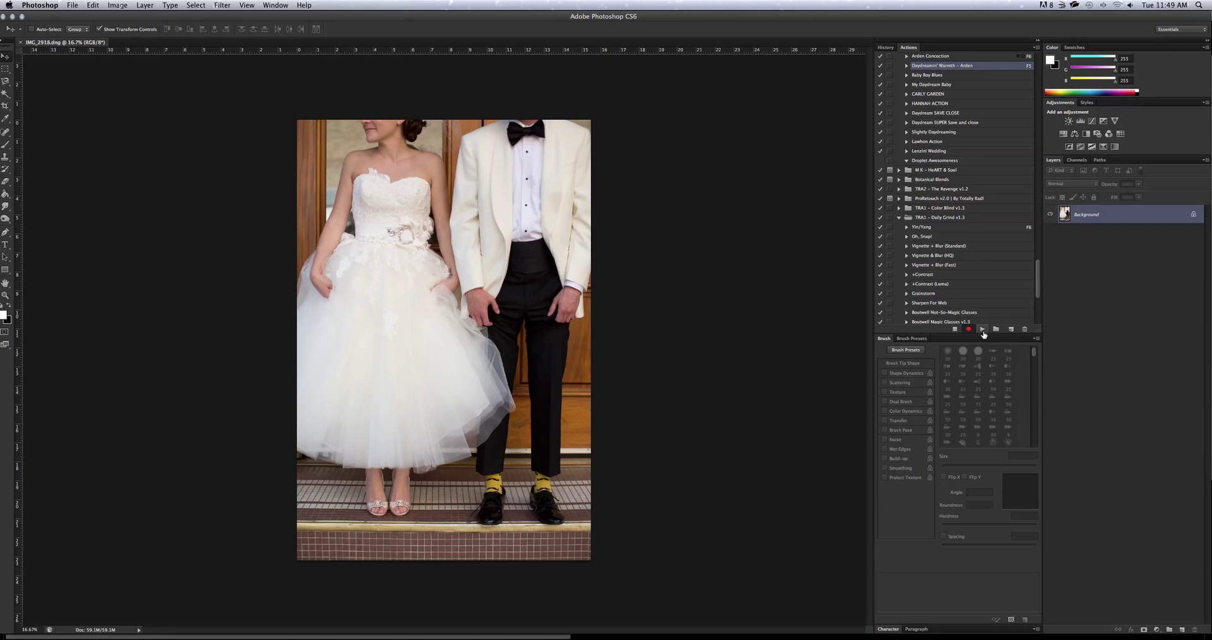
{"action": "left_click", "coordinate": [983, 331]}
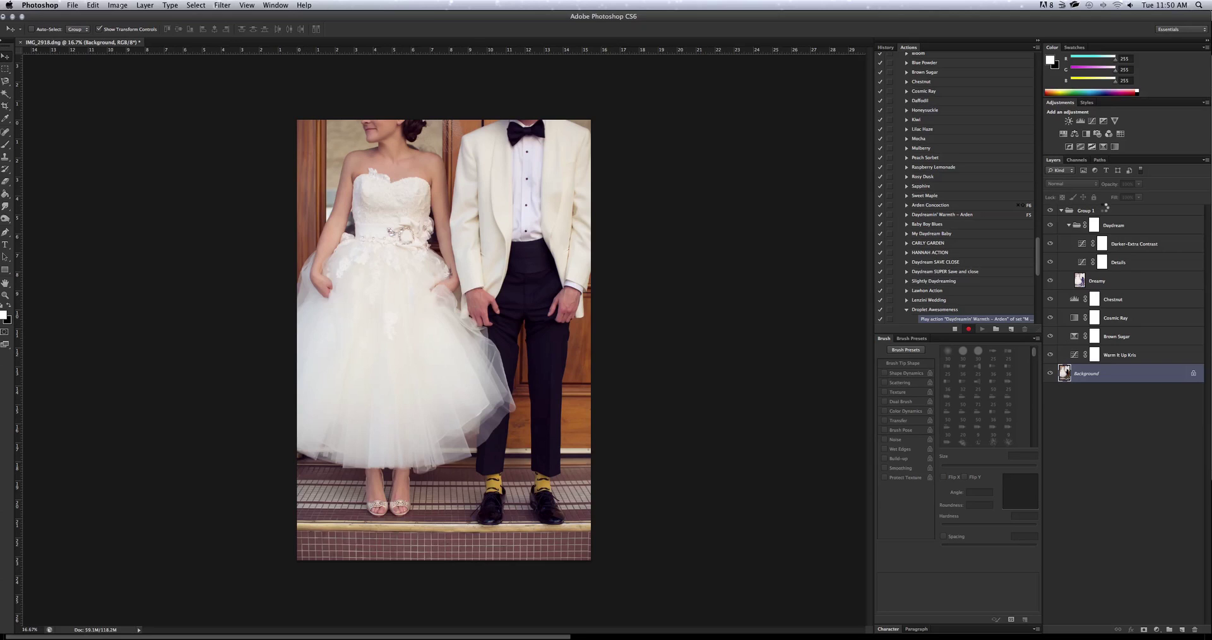
Select Group 1, toggle its visibility to compare, and try opacity 100% then 44%.
{"action": "left_click", "coordinate": [1103, 211]}
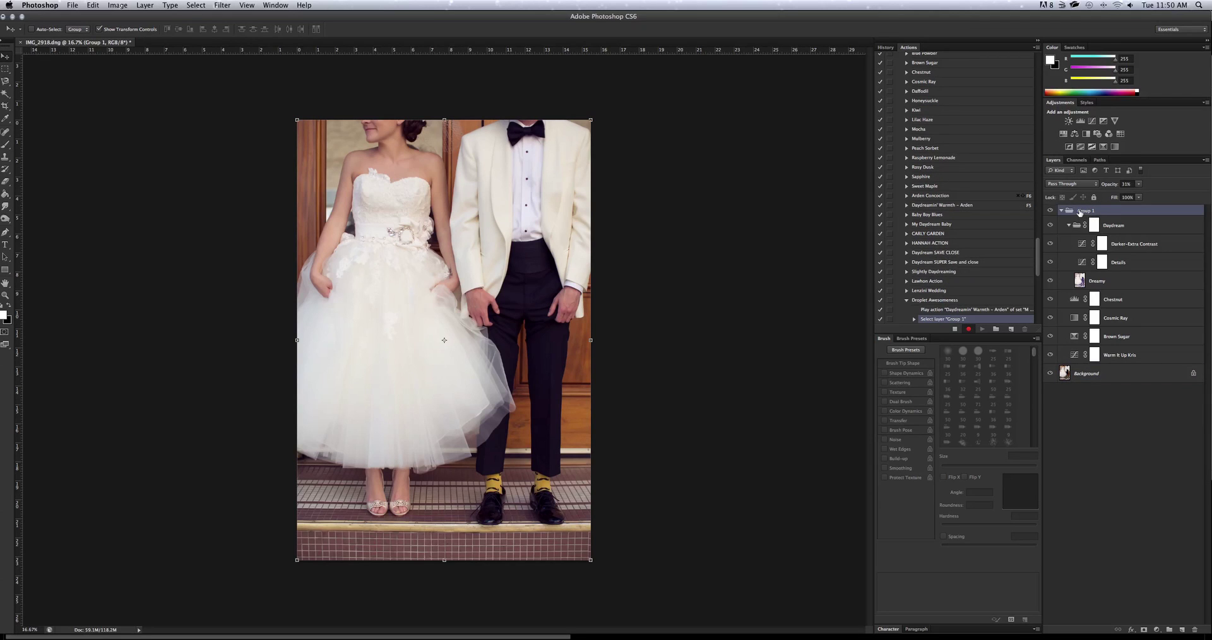
{"action": "left_click", "coordinate": [1050, 211]}
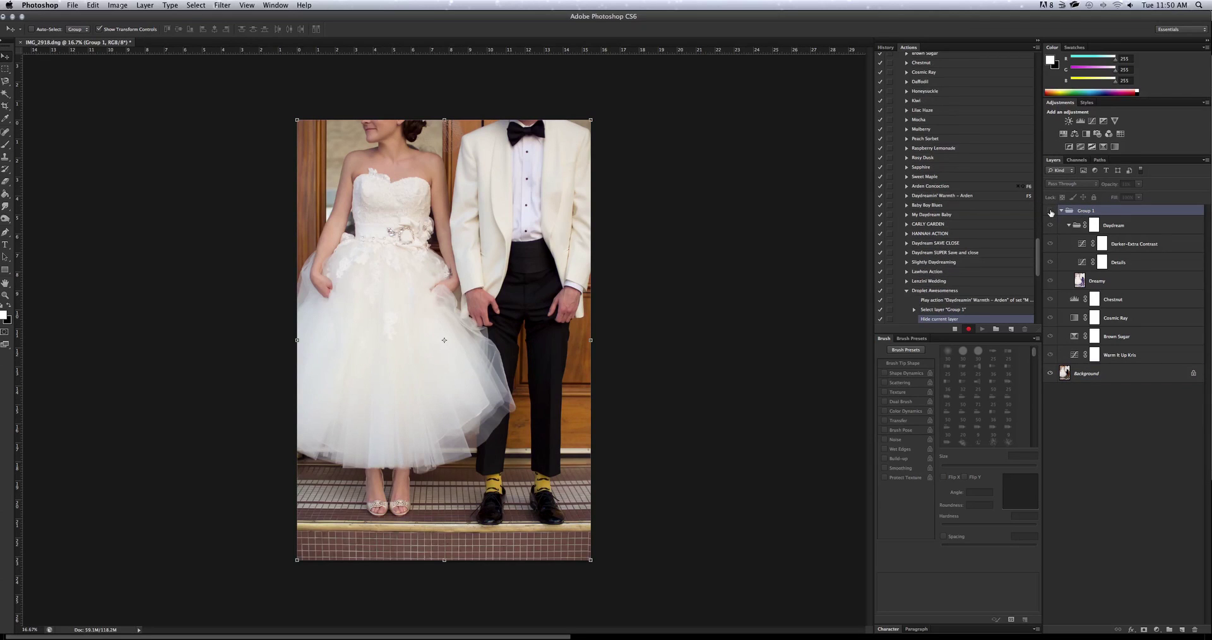
{"action": "left_click", "coordinate": [1050, 211]}
{"action": "left_click", "coordinate": [1139, 183]}
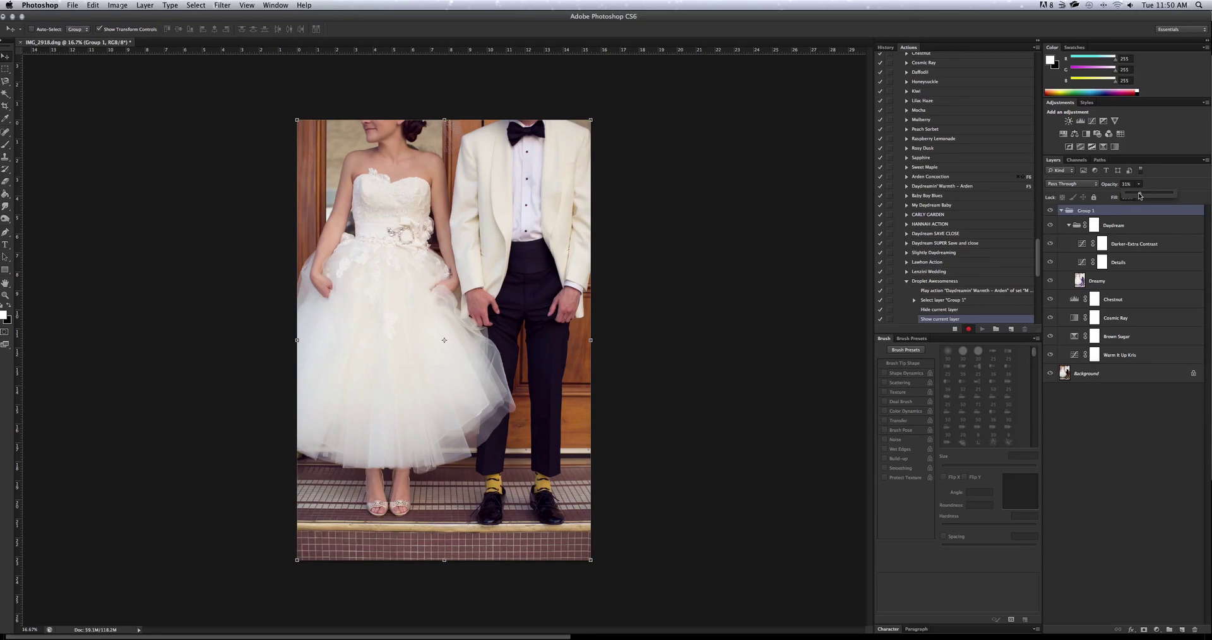
{"action": "left_click_drag", "start_coordinate": [1140, 196], "coordinate": [1207, 200]}
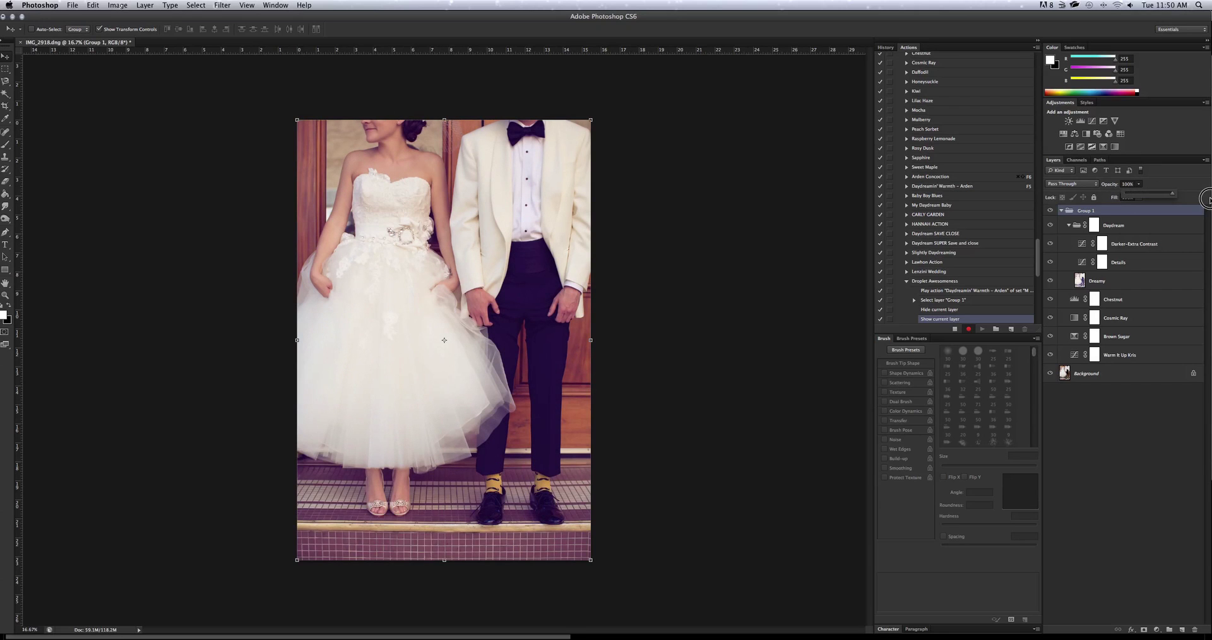
{"action": "left_click_drag", "start_coordinate": [1206, 200], "coordinate": [1141, 204]}
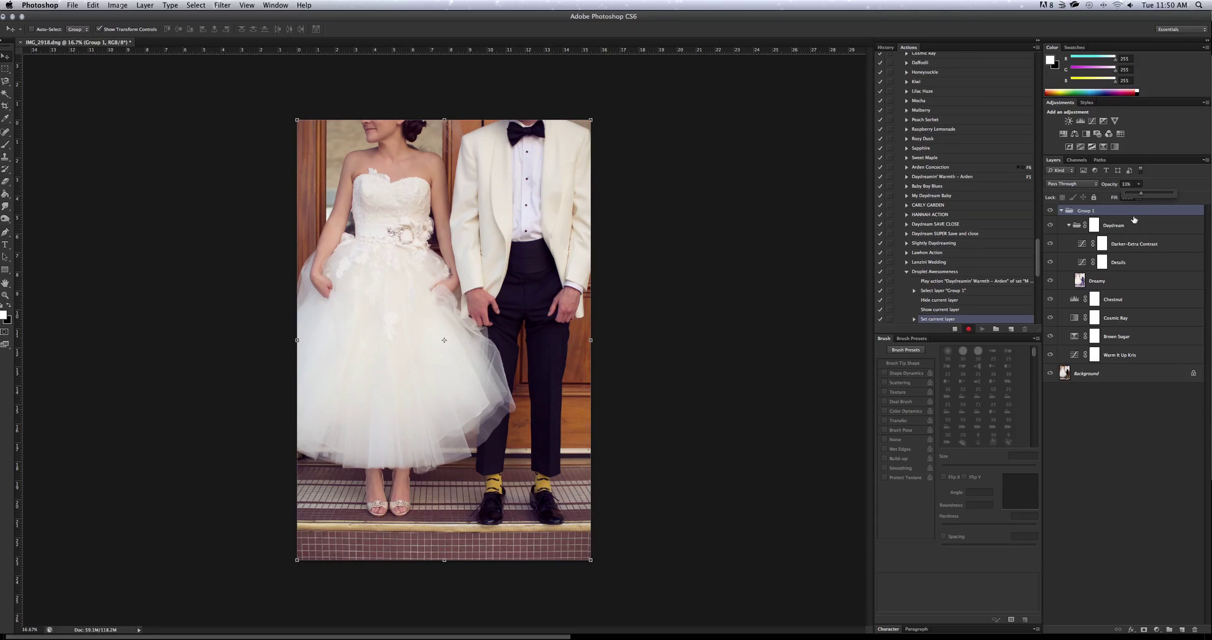
Set the Daydream group to 77% opacity and Group 1 to 20% opacity.
{"action": "left_click", "coordinate": [1130, 226]}
{"action": "left_click_drag", "start_coordinate": [1142, 192], "coordinate": [1162, 194]}
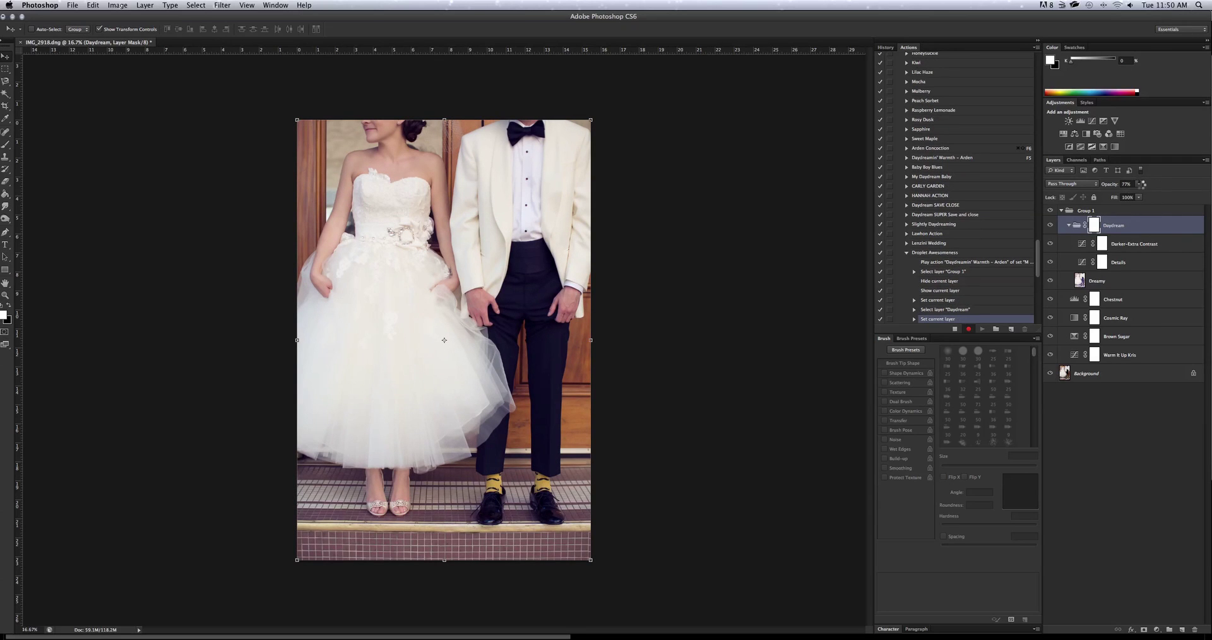
{"action": "key", "text": "alt+]"}
{"action": "left_click_drag", "start_coordinate": [1141, 187], "coordinate": [1135, 196]}
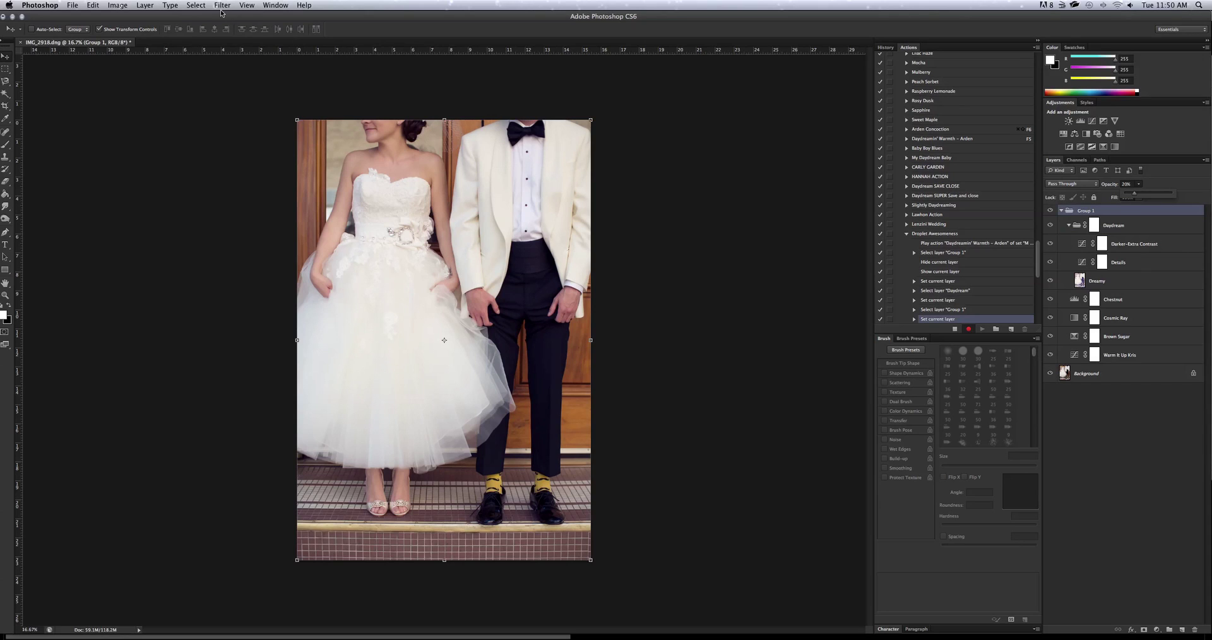
Flatten the image and save it as the JPEG IMG_2918.jpg with default quality options.
{"action": "left_click", "coordinate": [108, 4]}
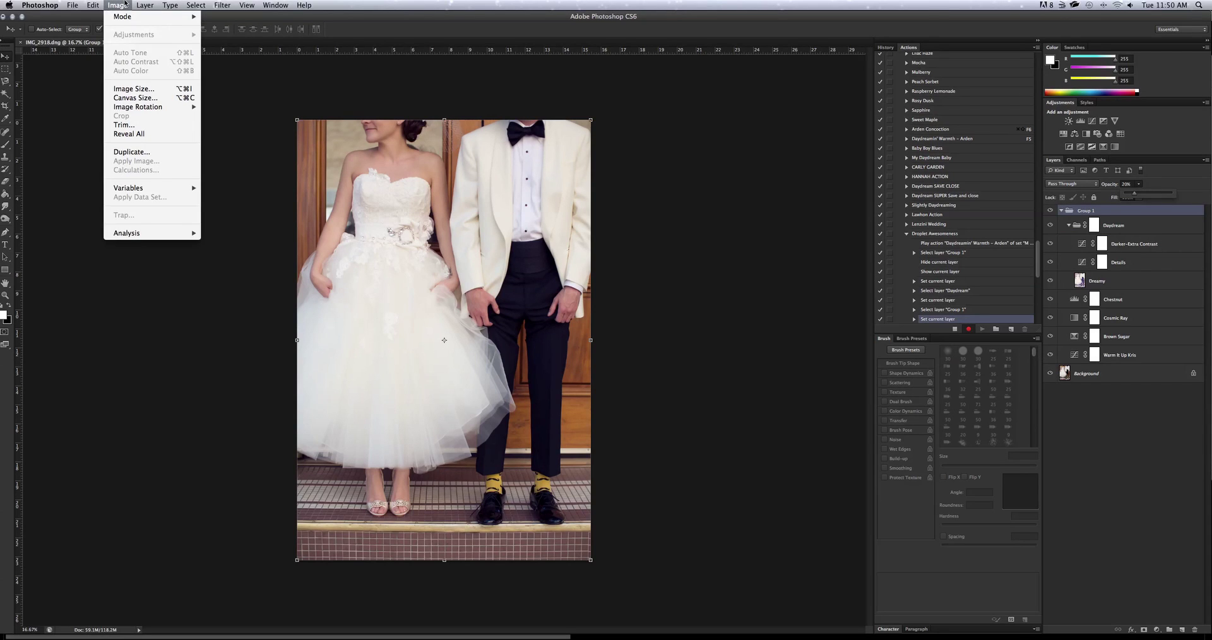
{"action": "mouse_move", "coordinate": [138, 4]}
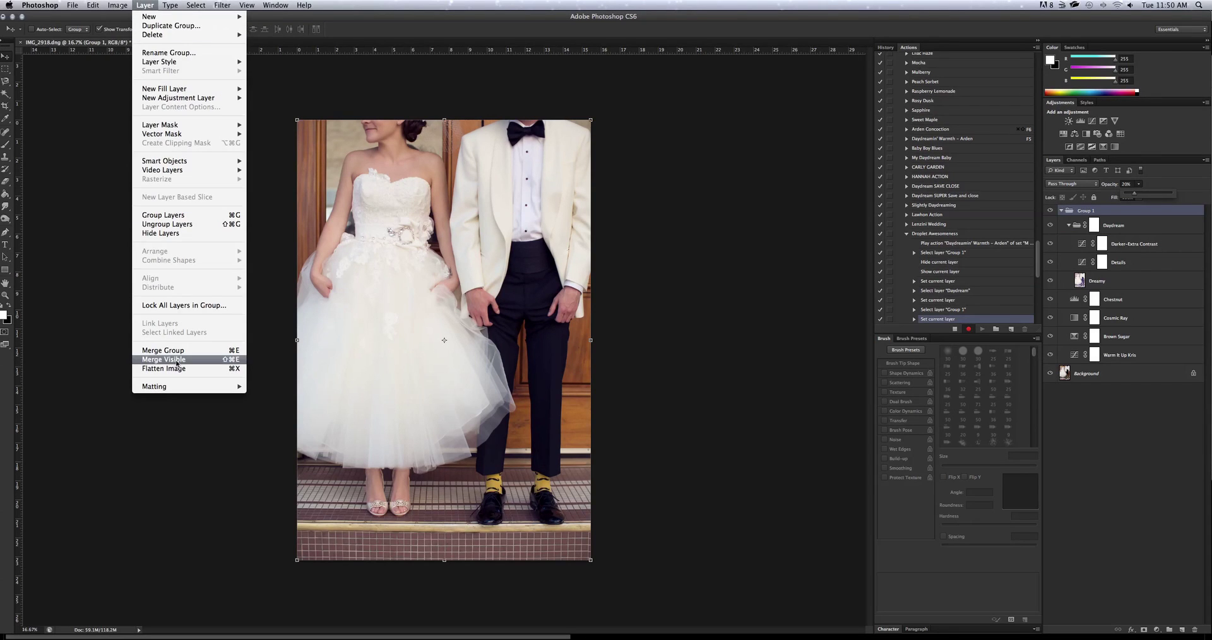
{"action": "key", "text": "Escape"}
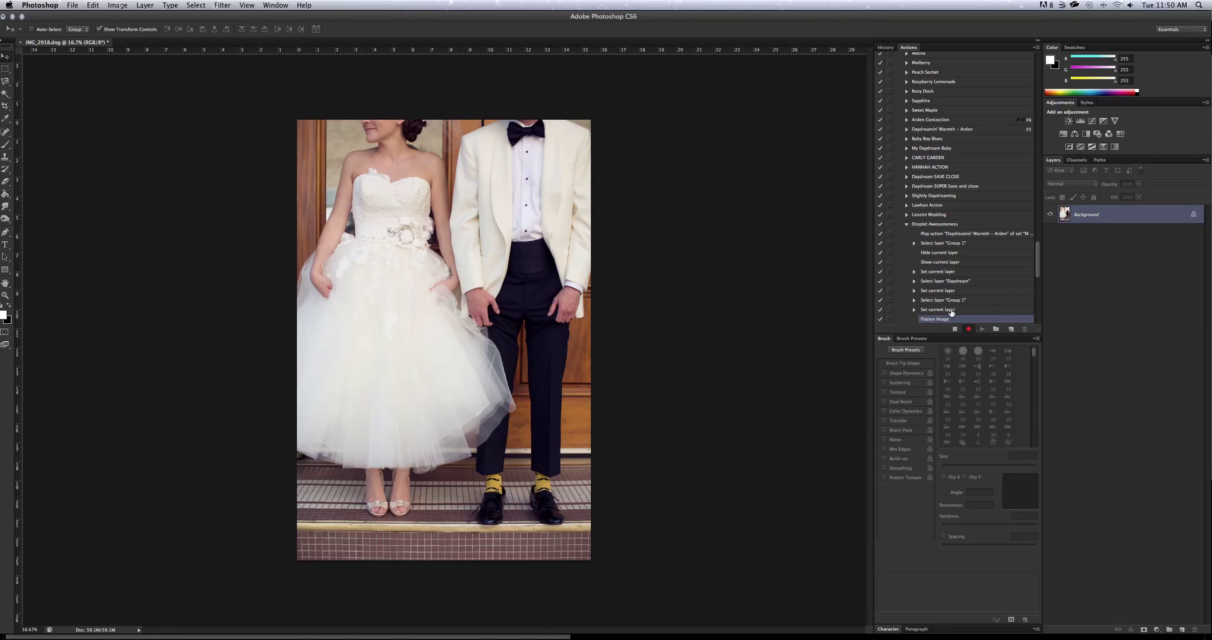
{"action": "key", "text": "super+shift+s"}
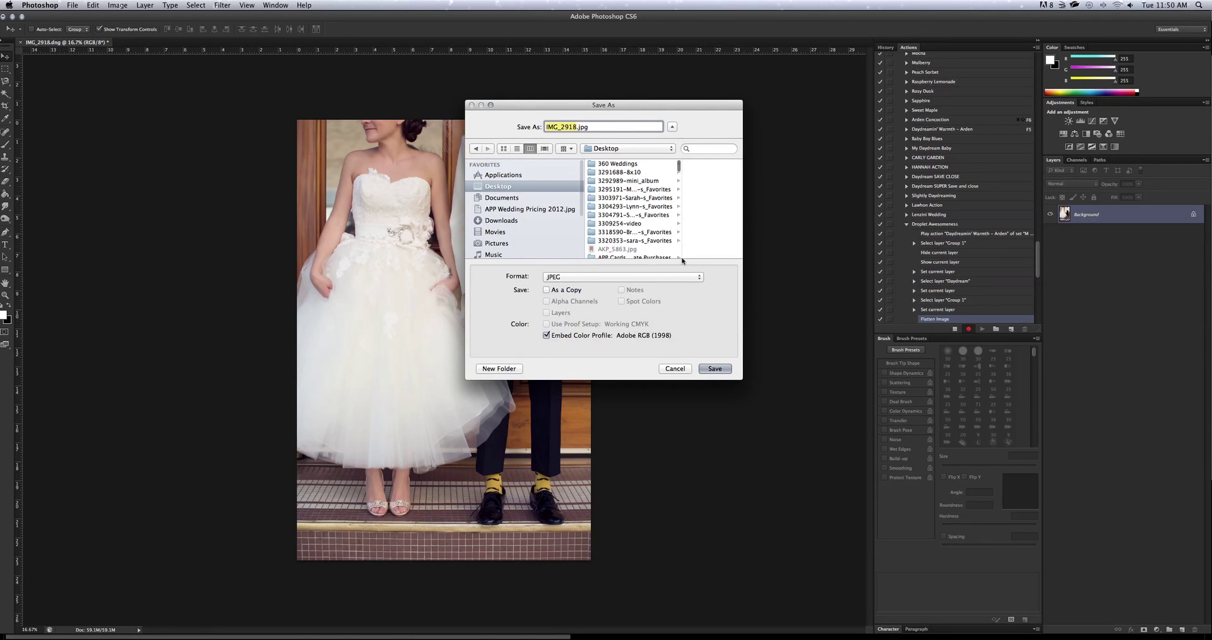
{"action": "left_click", "coordinate": [714, 369]}
{"action": "left_click", "coordinate": [666, 259]}
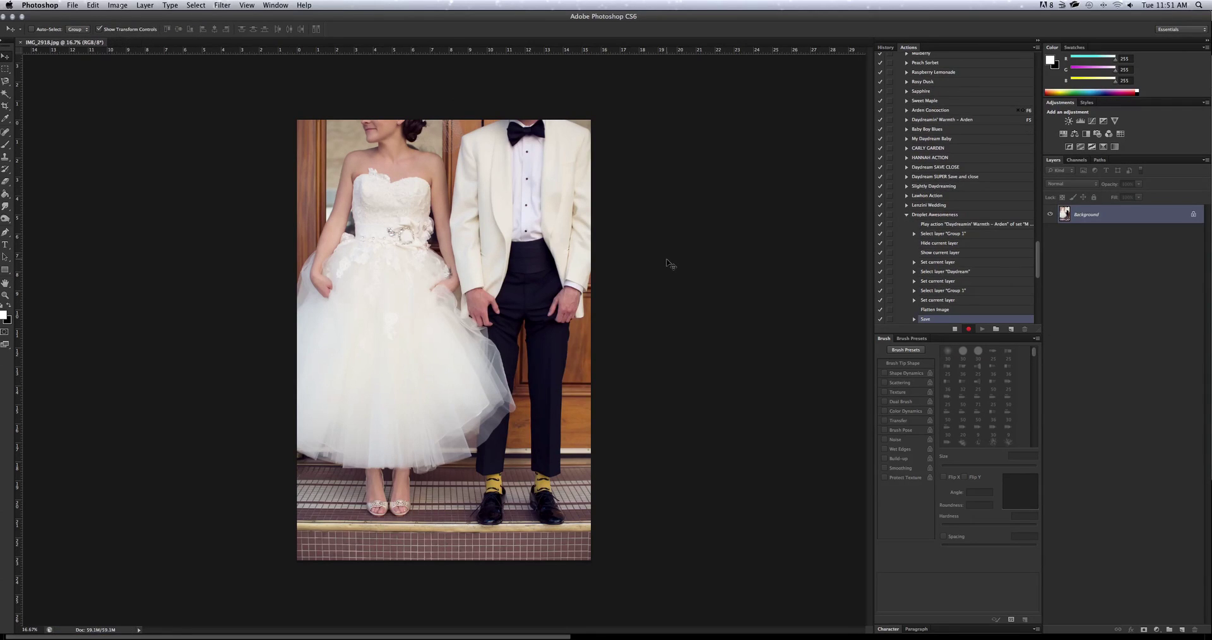
Close the saved photo from the File menu.
{"action": "left_click", "coordinate": [72, 5]}
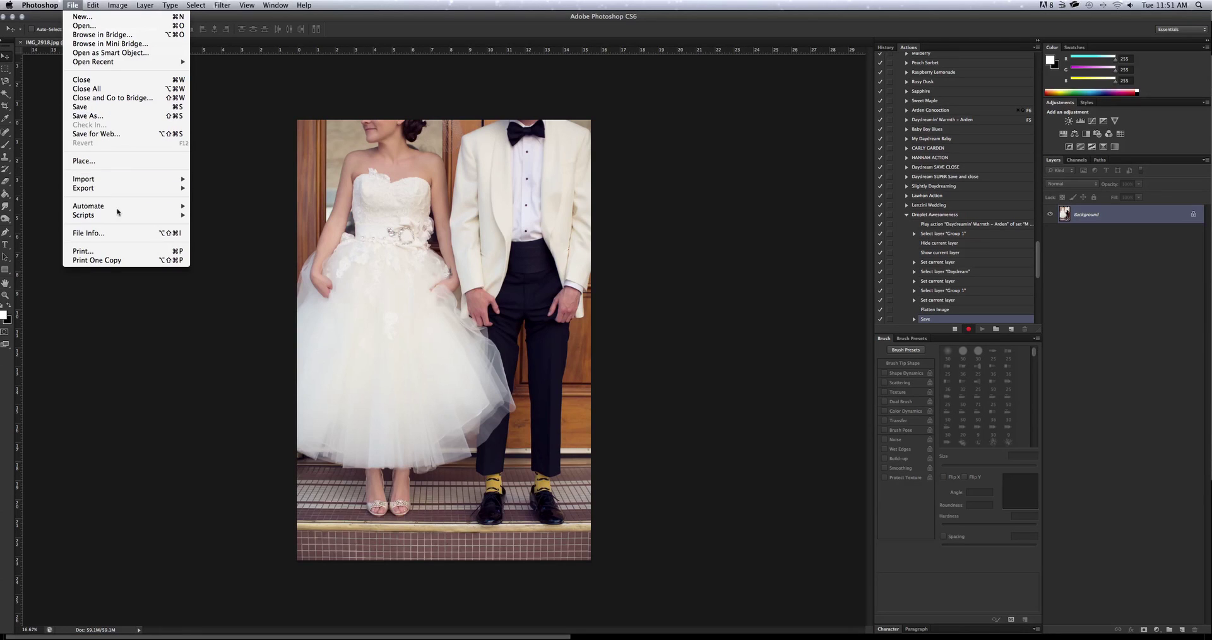
{"action": "mouse_move", "coordinate": [112, 183]}
{"action": "left_click", "coordinate": [128, 82]}
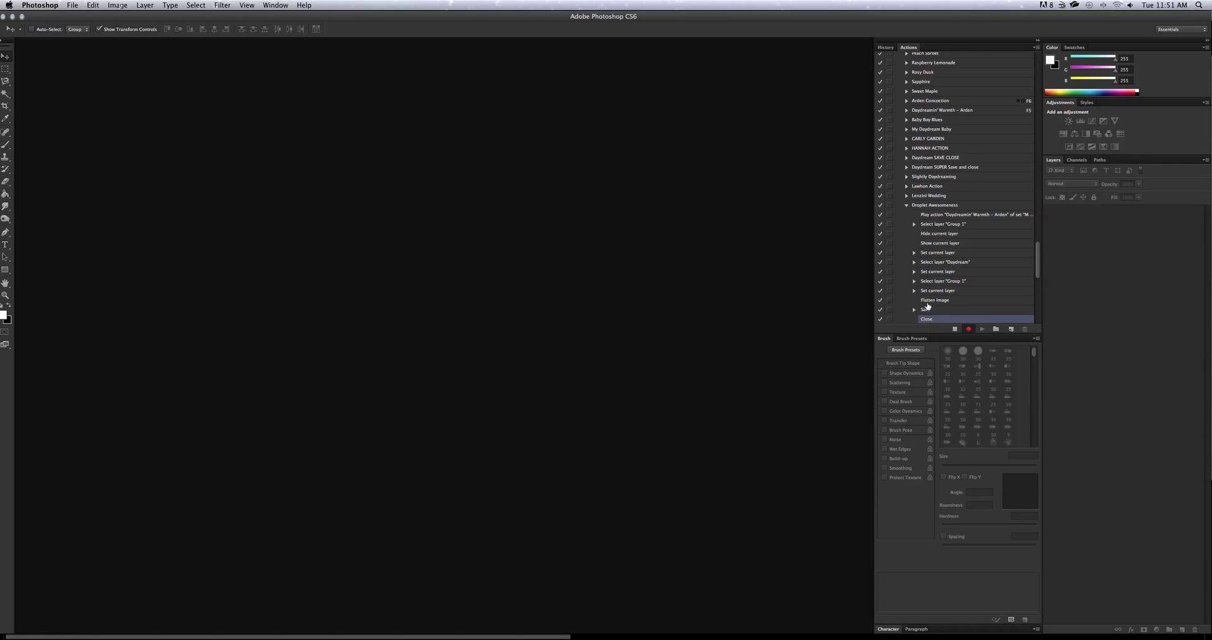
Stop recording, then create 'Awesome Droplet' on the Desktop running the Droplet Awesomeness action.
{"action": "left_click", "coordinate": [955, 331]}
{"action": "left_click", "coordinate": [78, 4]}
{"action": "mouse_move", "coordinate": [117, 207]}
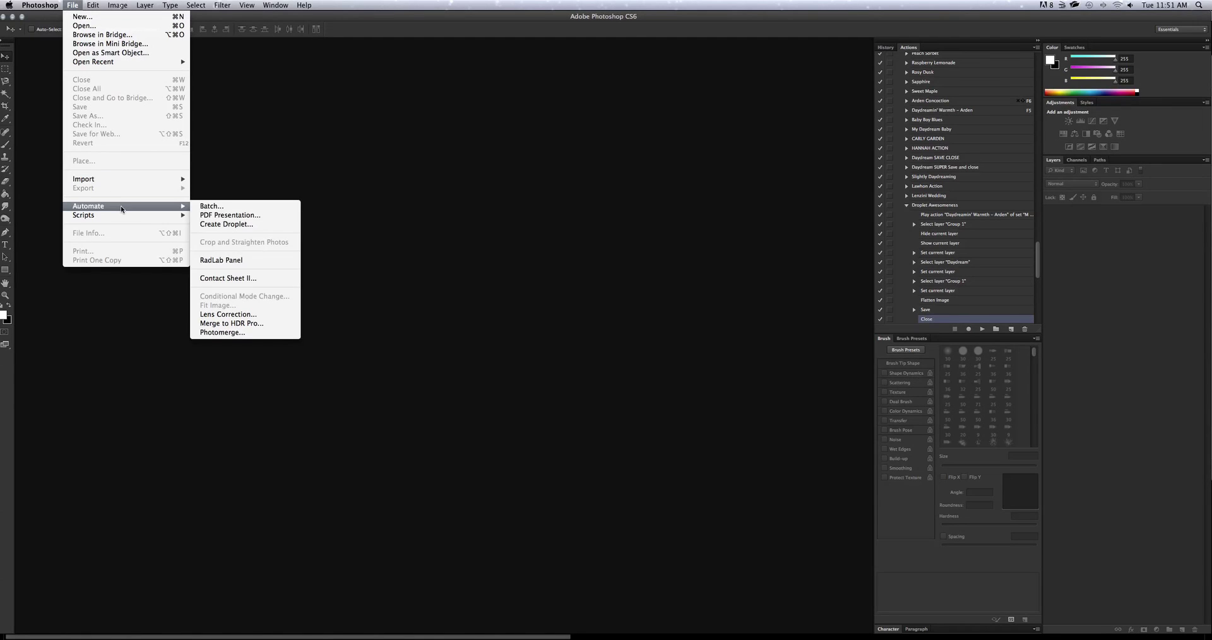
{"action": "left_click", "coordinate": [244, 226]}
{"action": "left_click", "coordinate": [435, 180]}
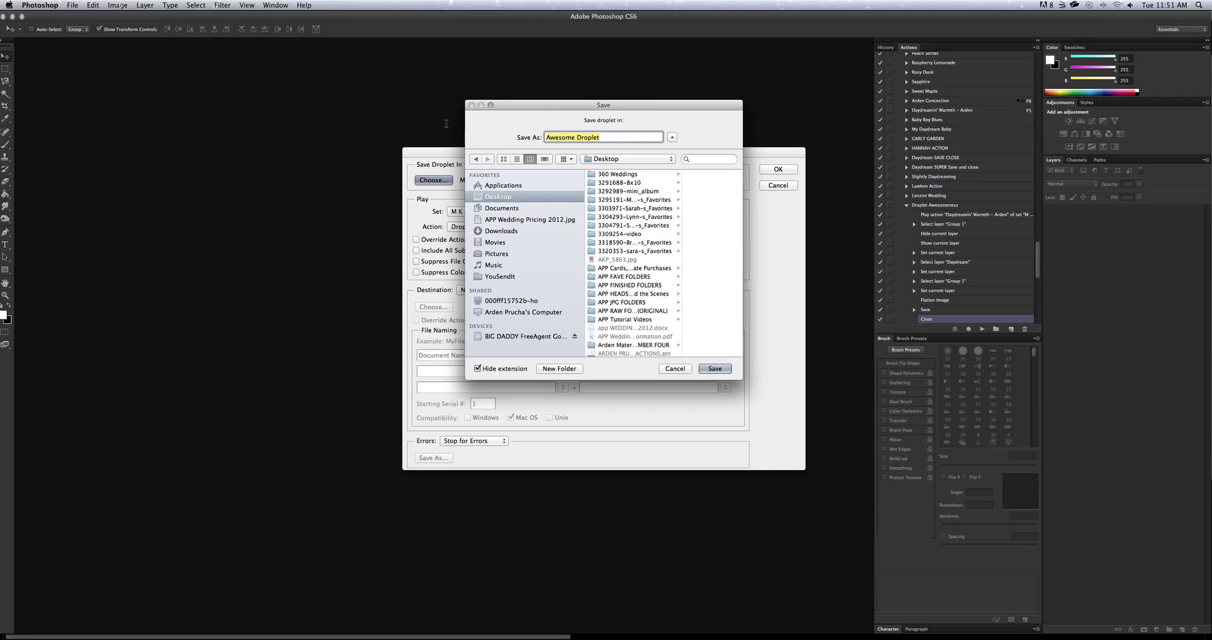
{"action": "type", "text": "Awesome Droplet"}
{"action": "left_click", "coordinate": [713, 368]}
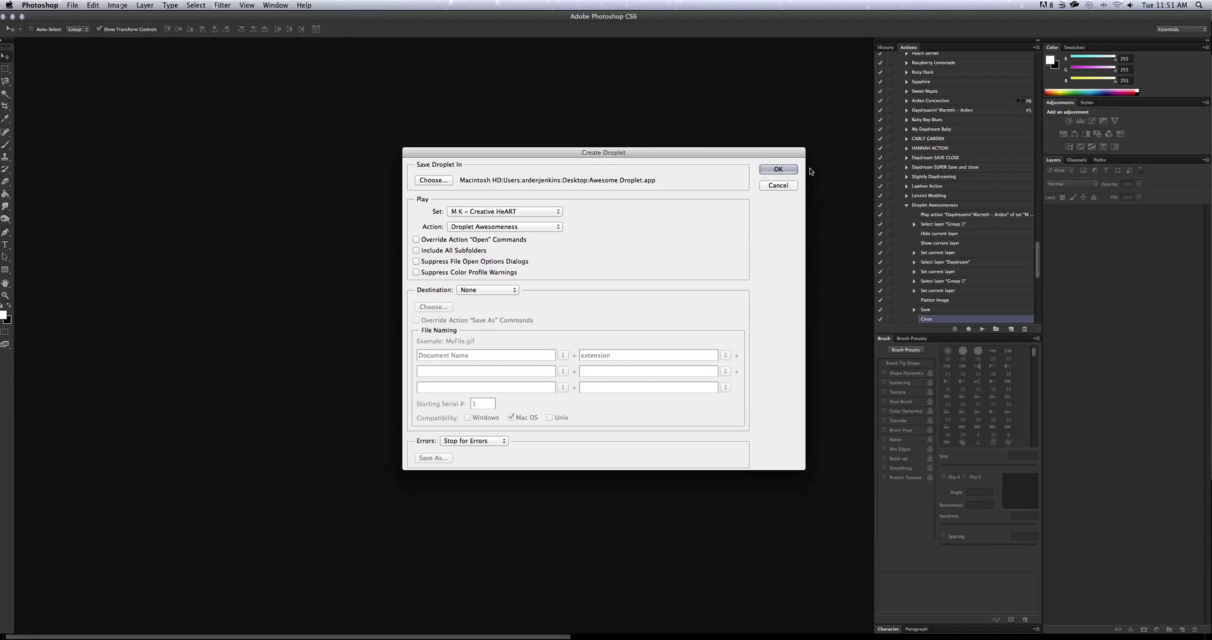
{"action": "left_click", "coordinate": [780, 170]}
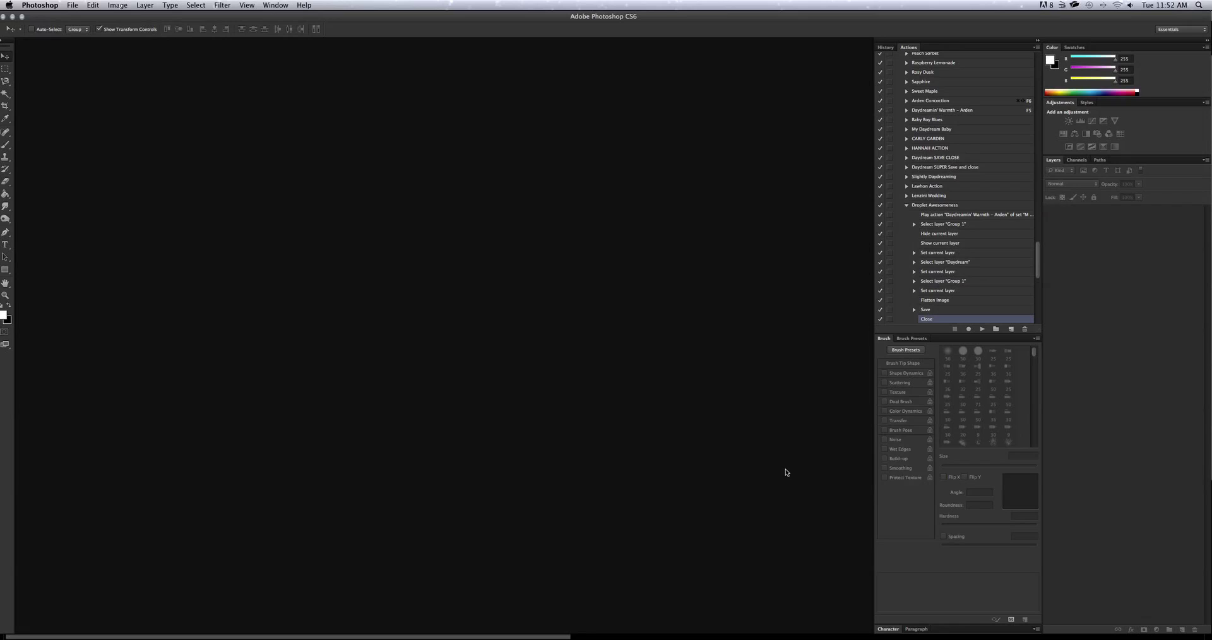
Quit Photoshop from its Dock icon to bring back Lightroom's Library.
{"action": "right_click", "coordinate": [560, 638]}
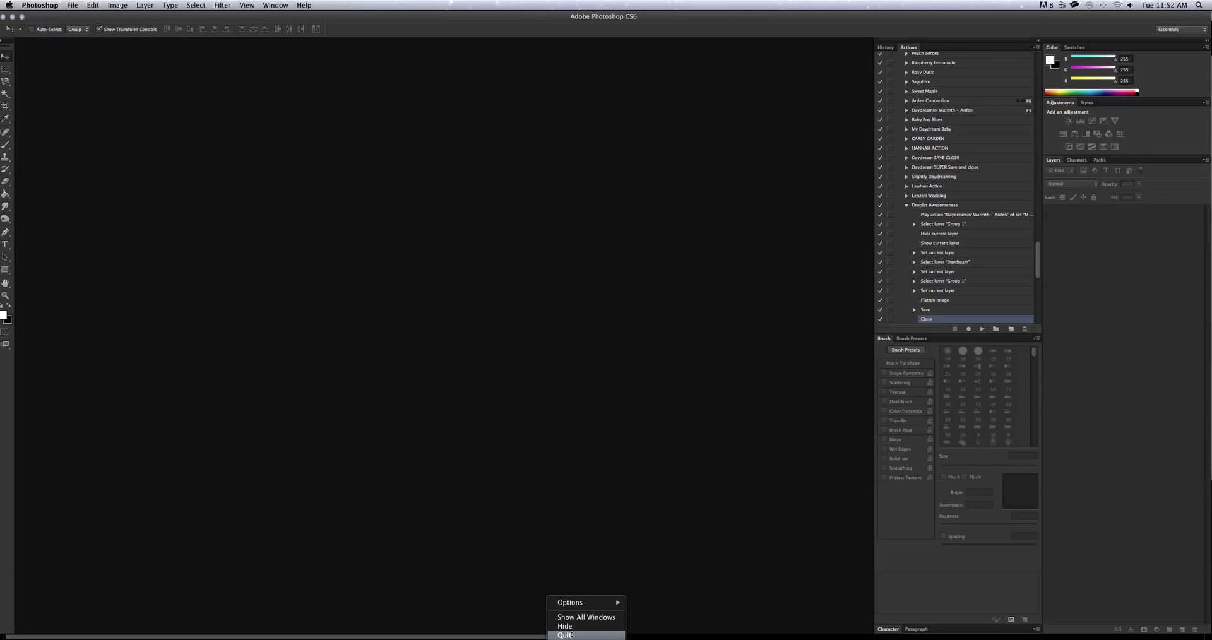
{"action": "left_click", "coordinate": [571, 634]}
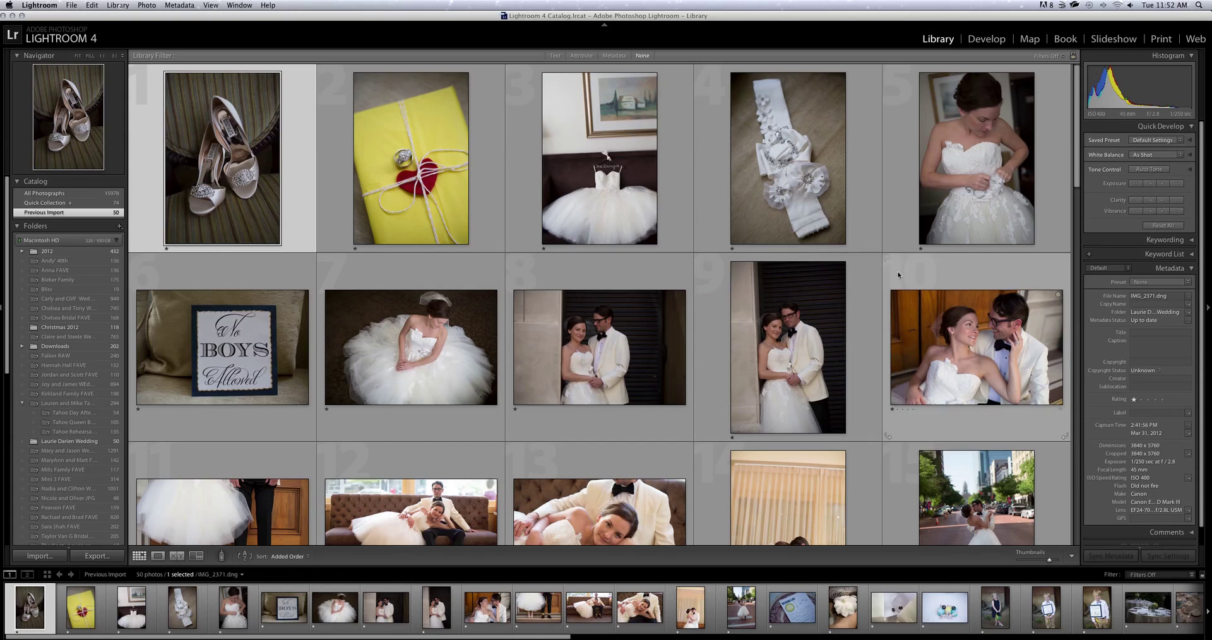
Switch to Develop and apply the BASIC PRESET FOR ALL PHOTOS user preset to the shoe photo.
{"action": "left_click", "coordinate": [975, 43]}
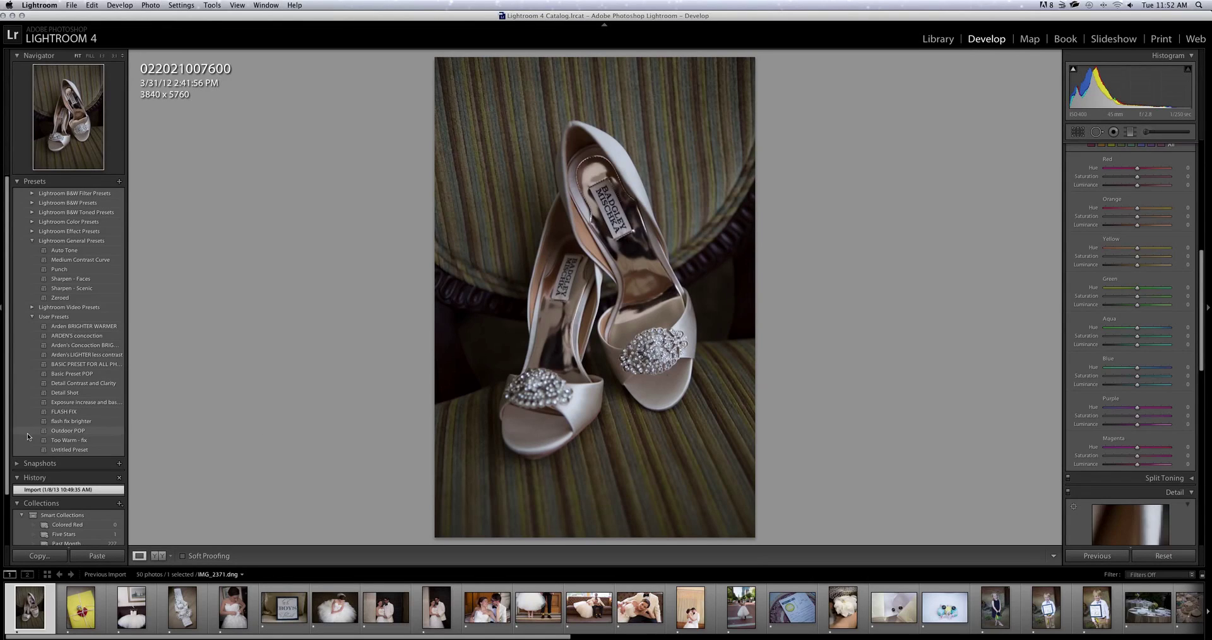
{"action": "left_click", "coordinate": [71, 365]}
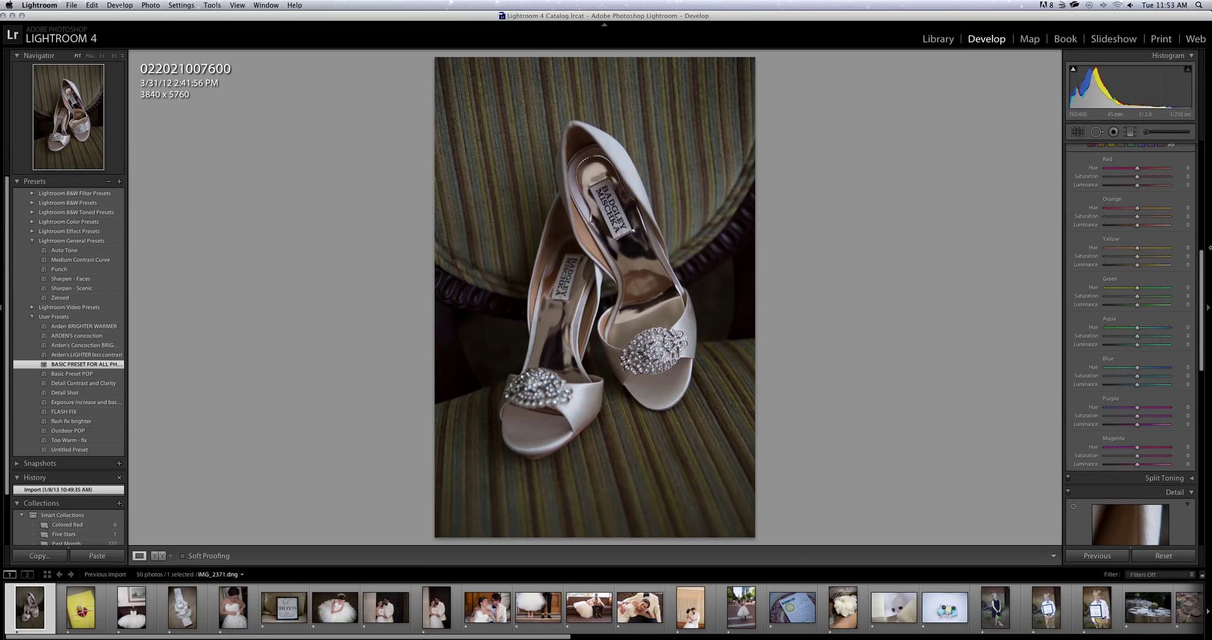
{"action": "scroll", "coordinate": [1140, 249], "scroll_direction": "up", "scroll_amount": 8}
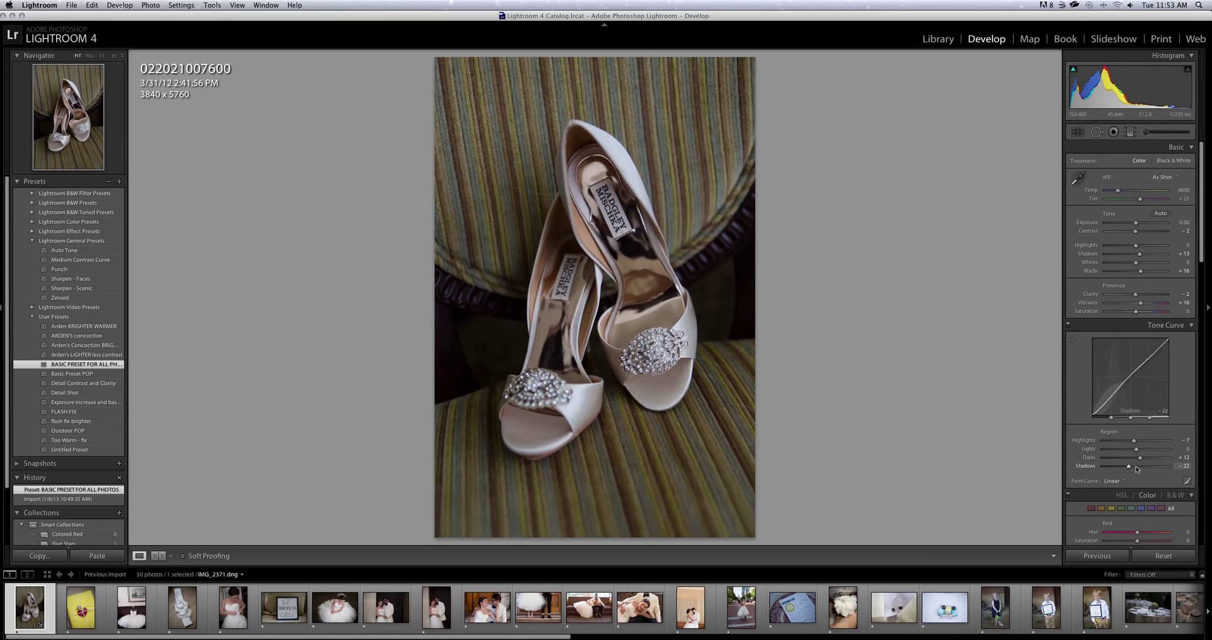
Lift the Tone Curve shadows from -22 to -1 and set HSL yellow luminance to +9.
{"action": "left_click", "coordinate": [1136, 467]}
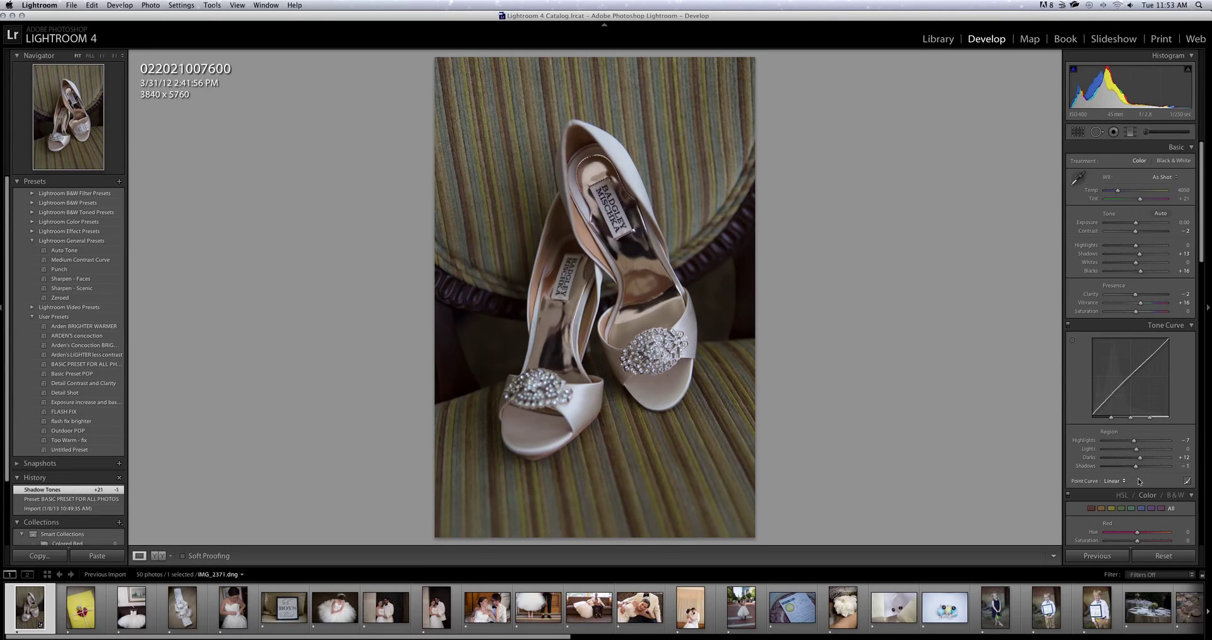
{"action": "scroll", "coordinate": [1139, 461], "scroll_direction": "down", "scroll_amount": 5}
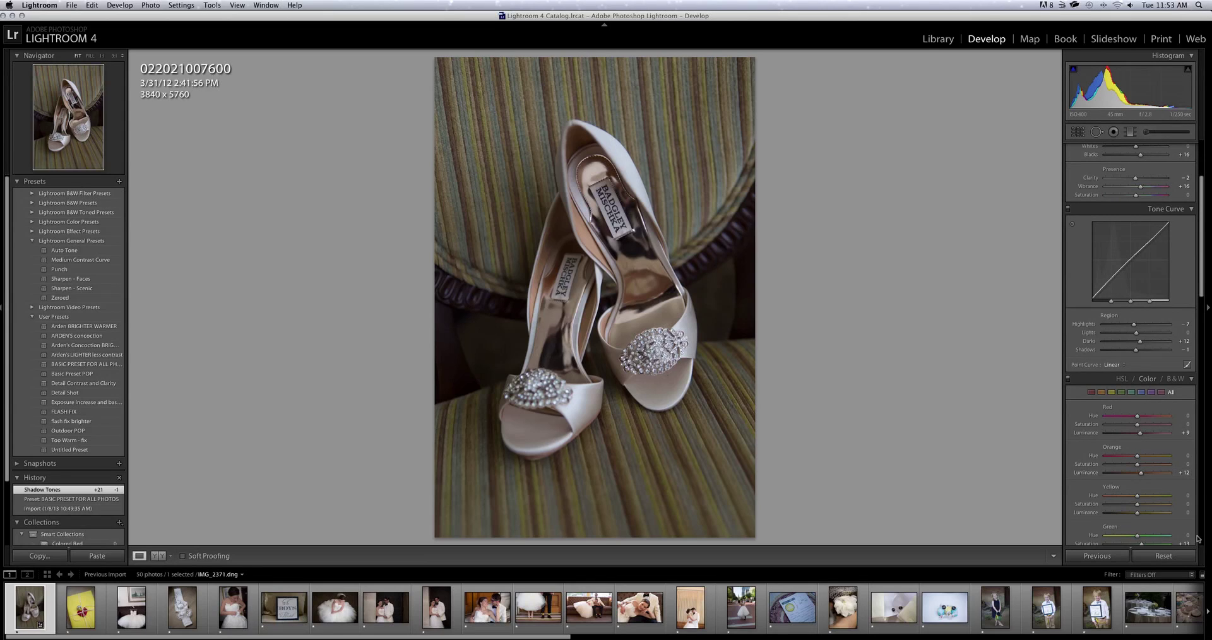
{"action": "left_click_drag", "start_coordinate": [1137, 515], "coordinate": [1141, 516]}
{"action": "scroll", "coordinate": [1142, 516], "scroll_direction": "down", "scroll_amount": 5}
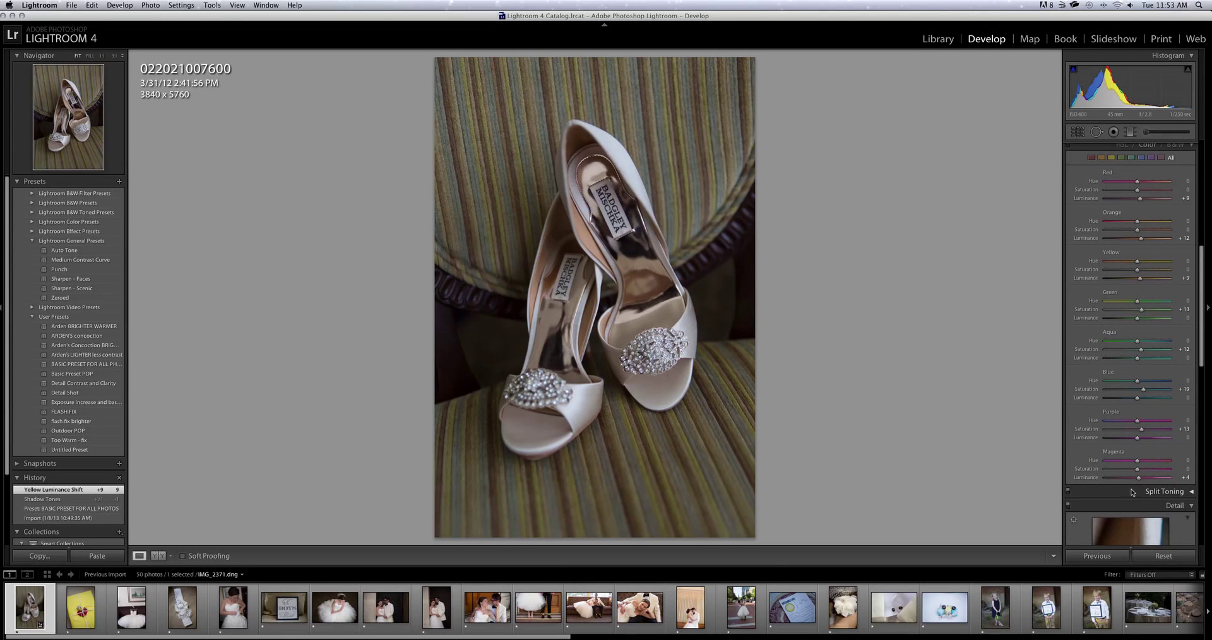
{"action": "scroll", "coordinate": [1131, 480], "scroll_direction": "down", "scroll_amount": 8}
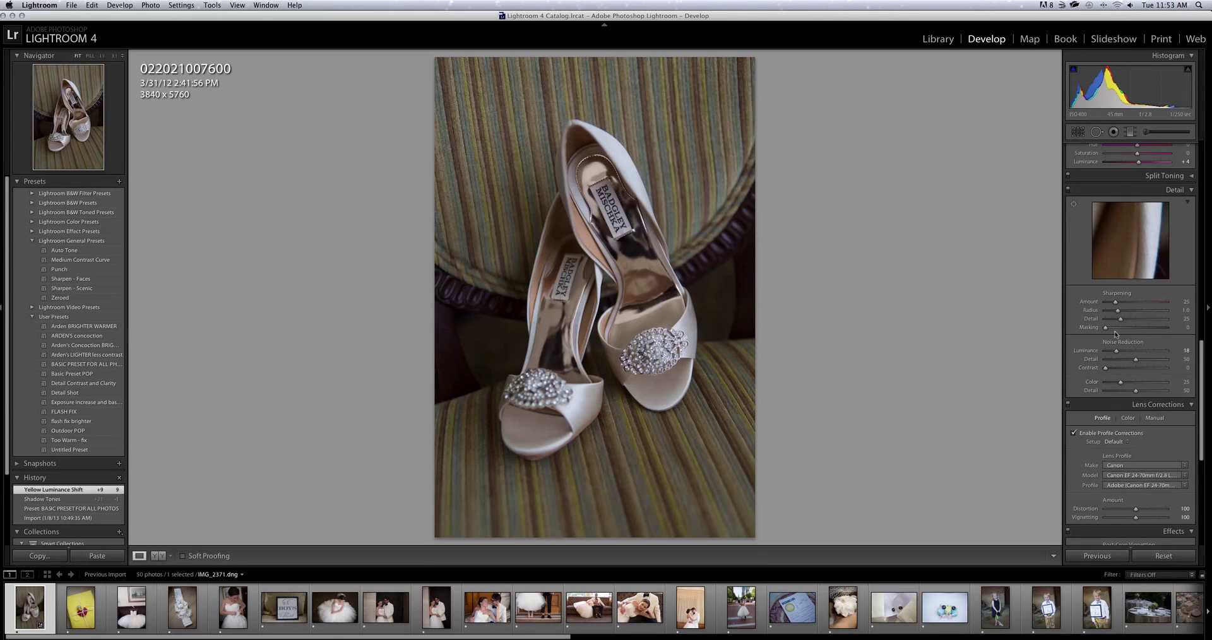
Toggle Enable Profile Corrections off and back on to compare the lens correction.
{"action": "left_click", "coordinate": [1073, 434]}
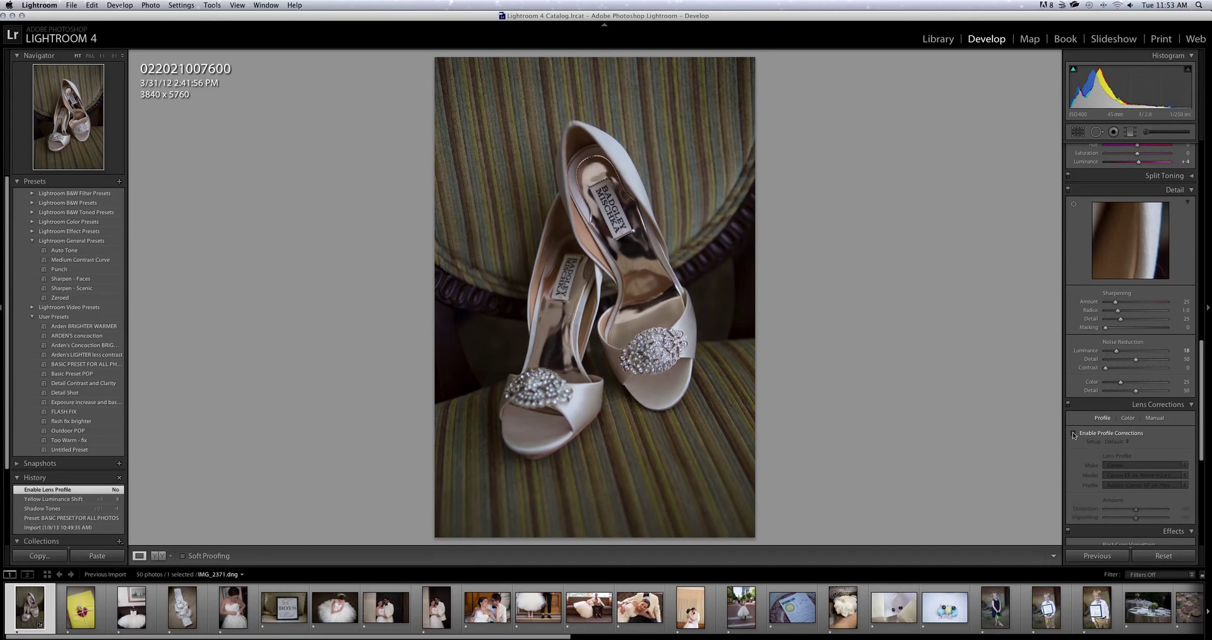
{"action": "left_click", "coordinate": [1074, 435]}
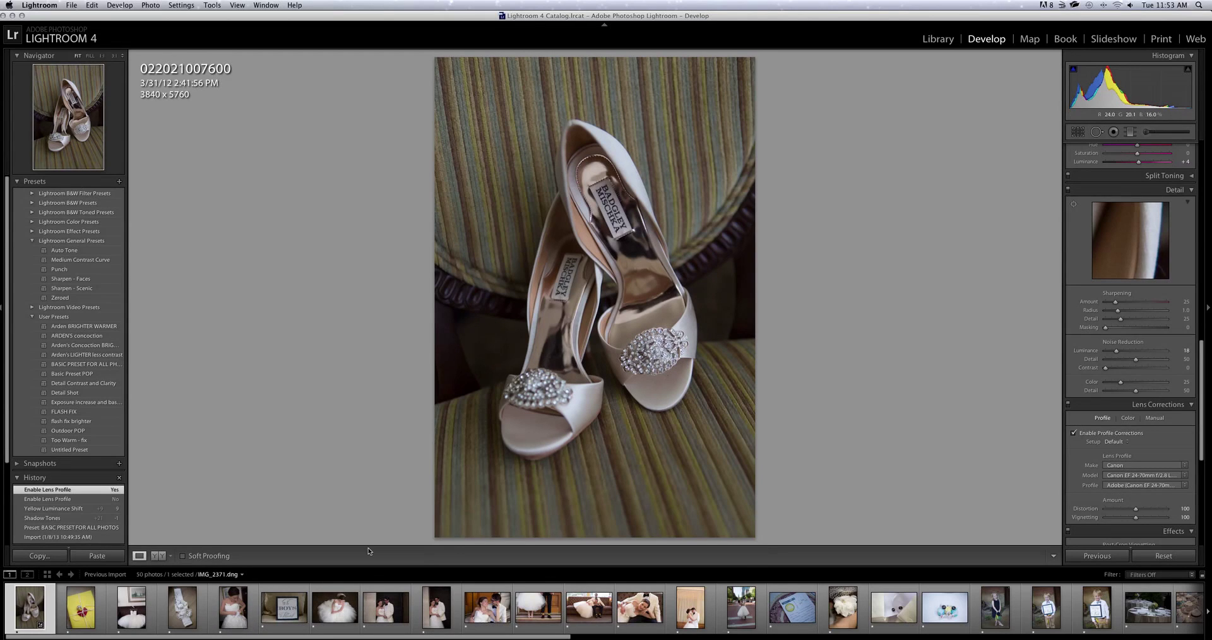
{"action": "scroll", "coordinate": [789, 615], "scroll_direction": "right", "scroll_amount": 10}
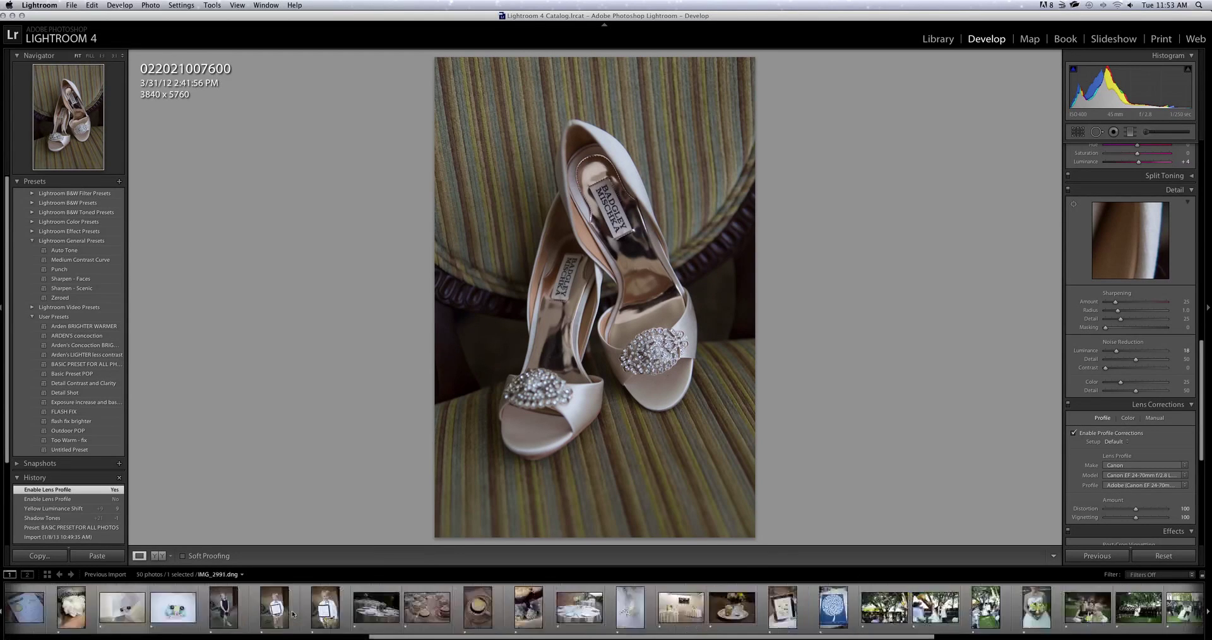
{"action": "scroll", "coordinate": [789, 616], "scroll_direction": "right", "scroll_amount": 5}
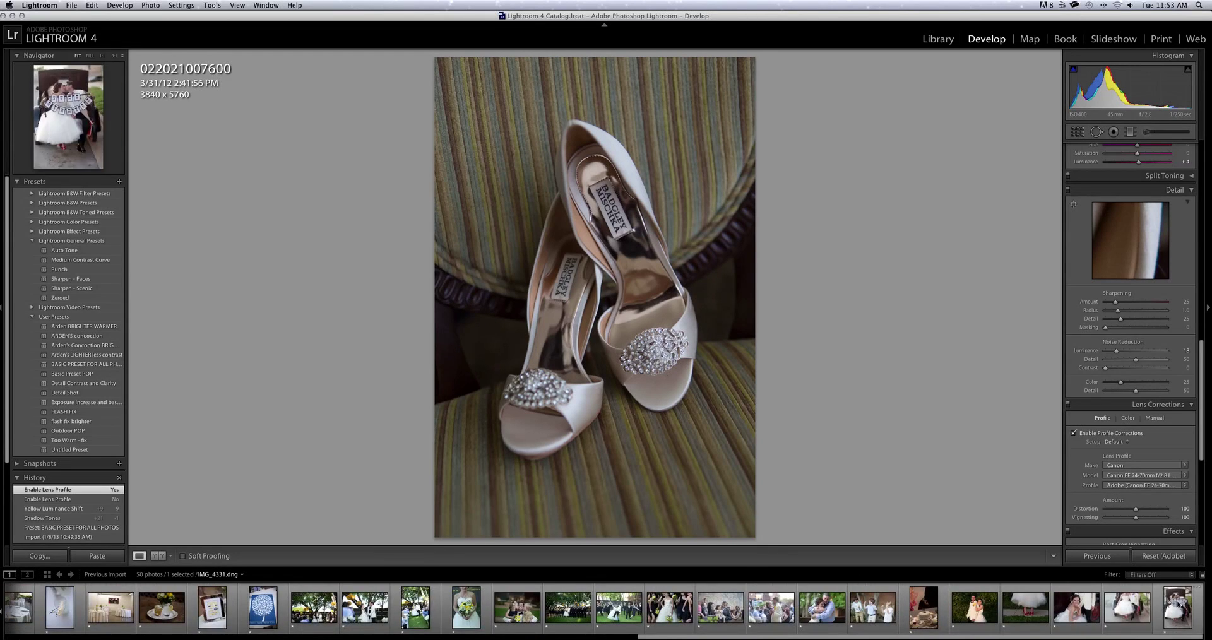
Select all 50 photos and synchronize the shoe photo's settings across them.
{"action": "key", "text": "super+a"}
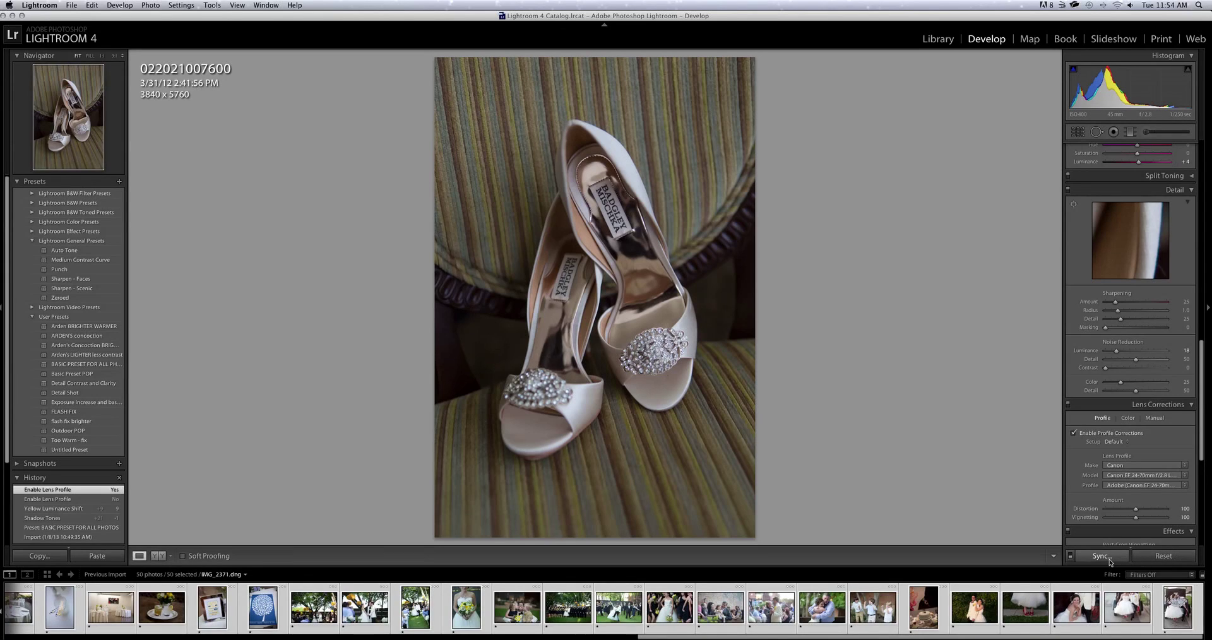
{"action": "left_click", "coordinate": [1109, 556]}
{"action": "key", "text": "Return"}
{"action": "scroll", "coordinate": [23, 622], "scroll_direction": "left", "scroll_amount": 10}
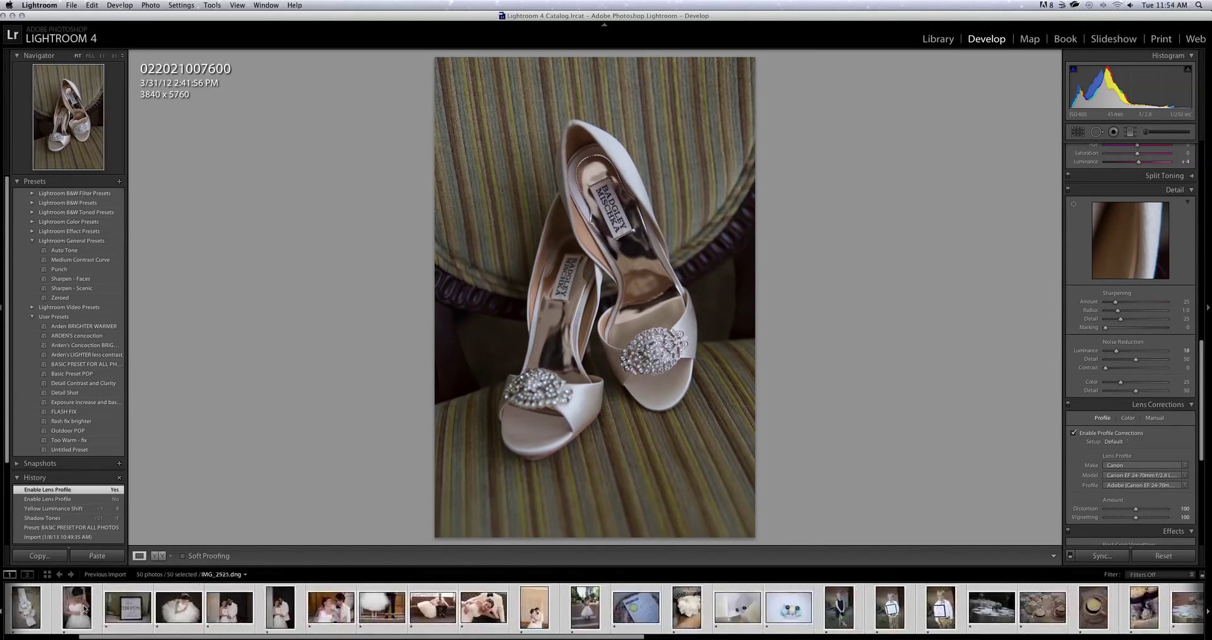
Step through the gift, dress and garter photos in the filmstrip to the bride photo.
{"action": "left_click", "coordinate": [76, 607]}
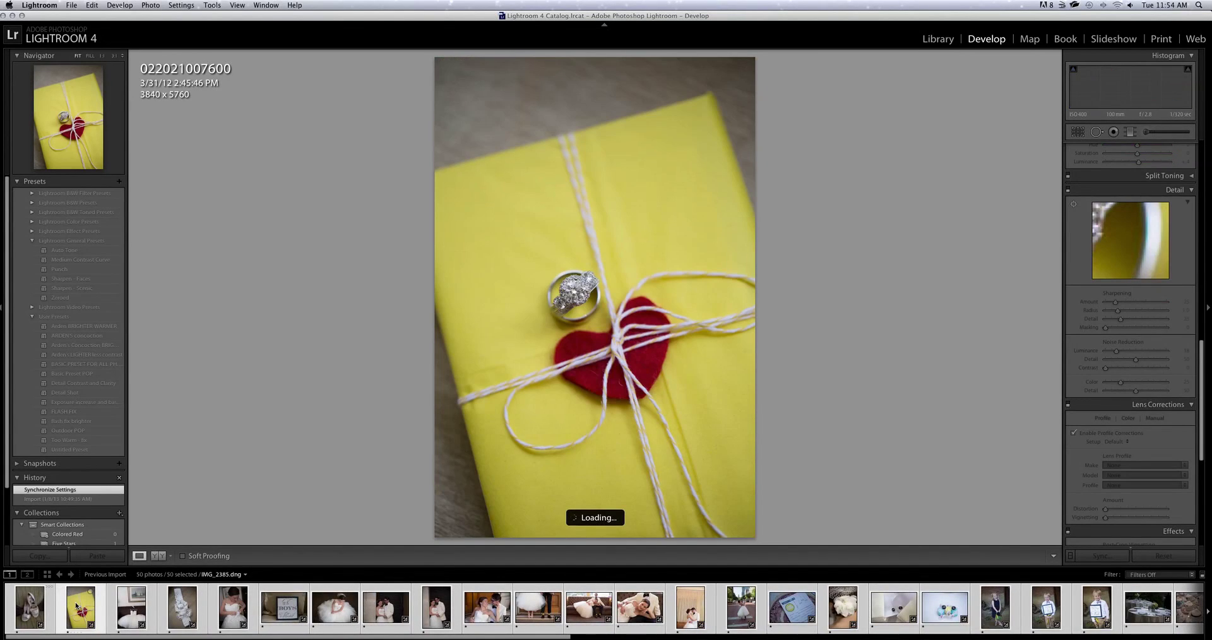
{"action": "left_click", "coordinate": [120, 610]}
{"action": "key", "text": "Right"}
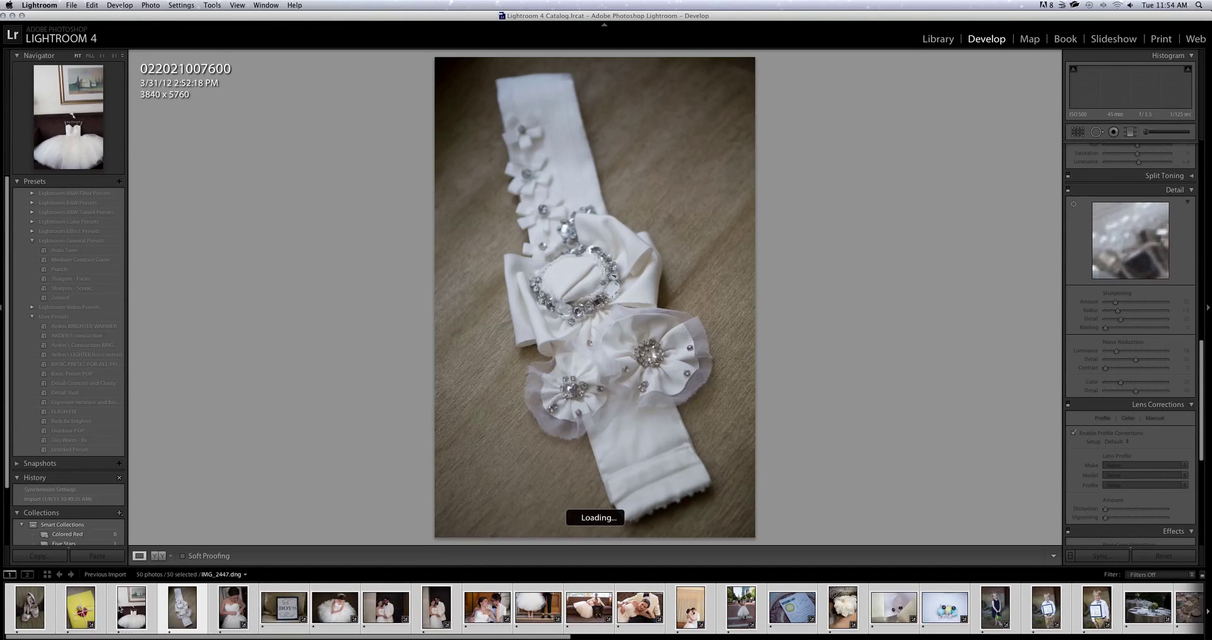
{"action": "key", "text": "Right"}
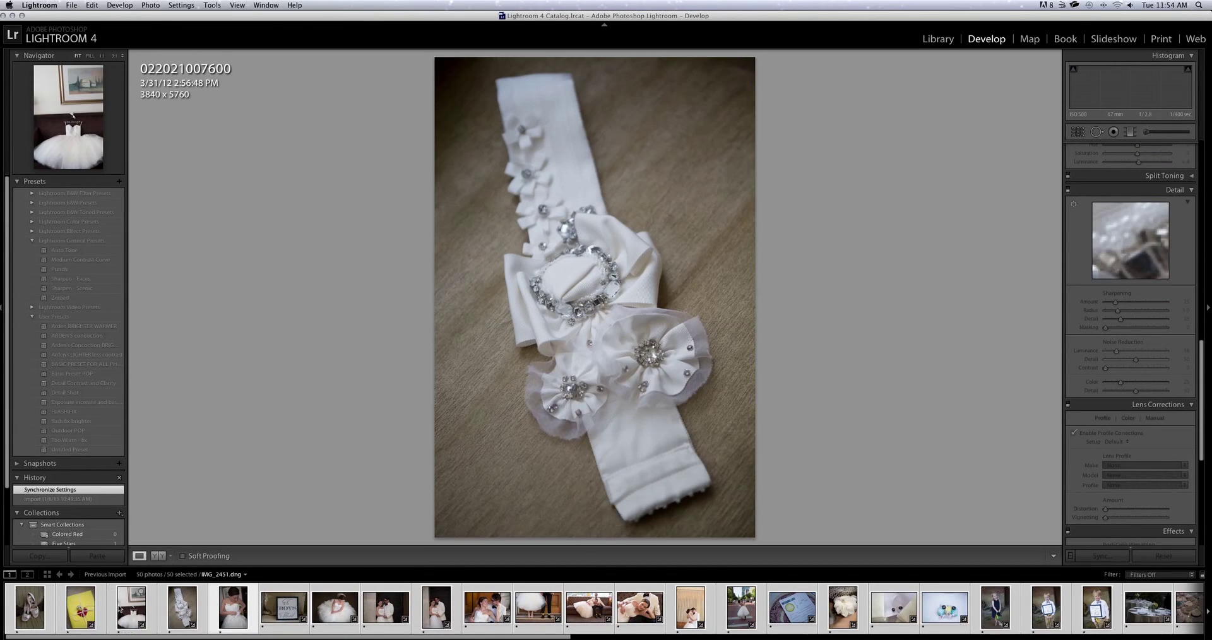
{"action": "key", "text": "Right"}
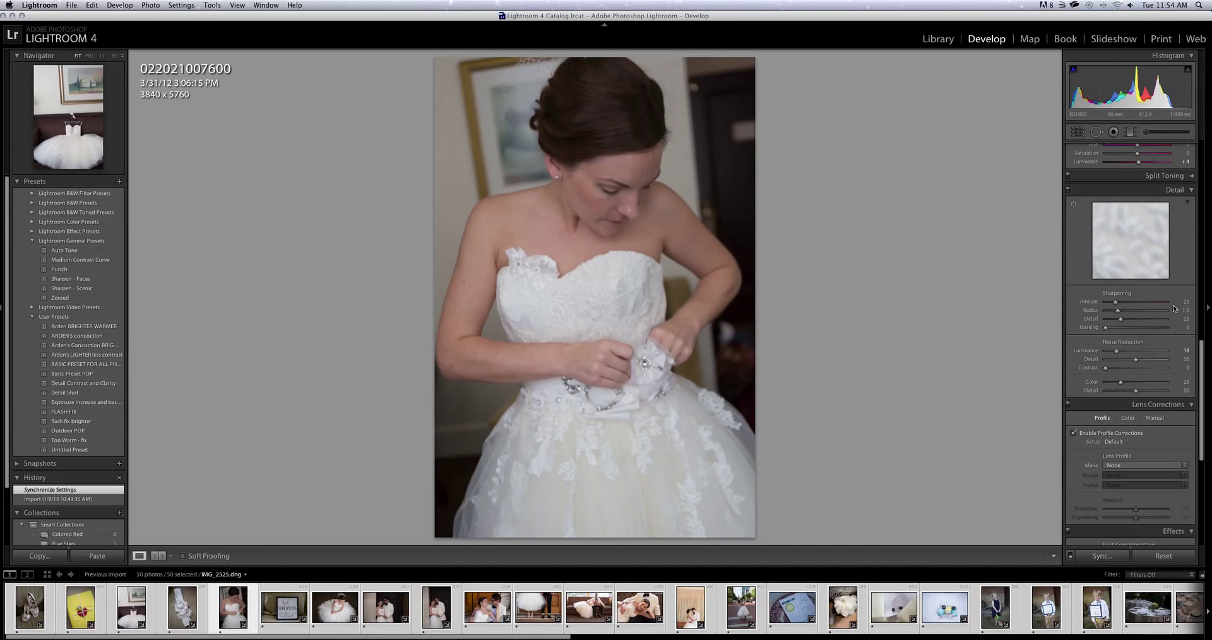
Raise exposure to +0.25 on the bride photo and +0.35 on the No BOYS Allowed sign photo.
{"action": "scroll", "coordinate": [1174, 309], "scroll_direction": "up", "scroll_amount": 15}
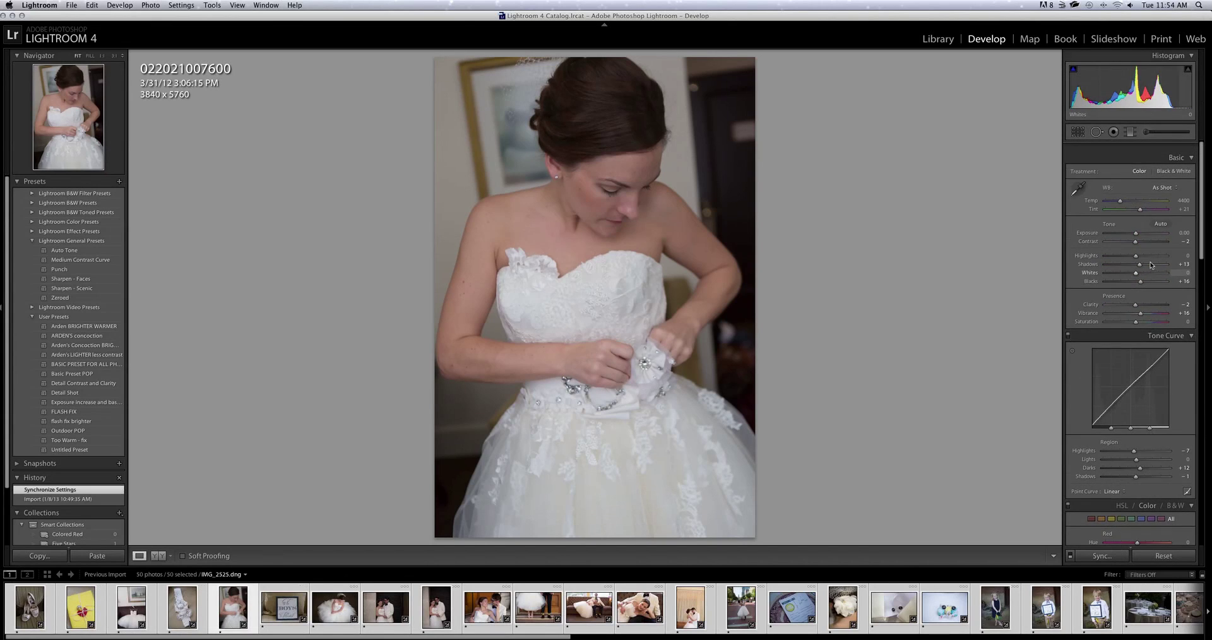
{"action": "scroll", "coordinate": [1150, 265], "scroll_direction": "down", "scroll_amount": 1}
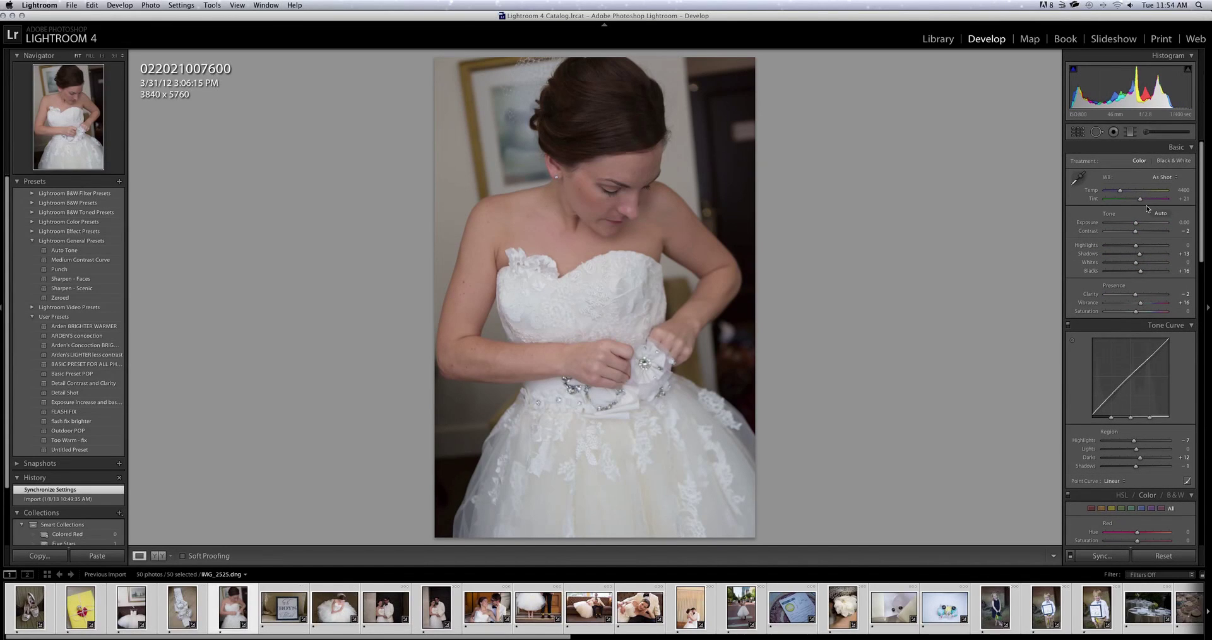
{"action": "left_click_drag", "start_coordinate": [1135, 222], "coordinate": [1137, 224]}
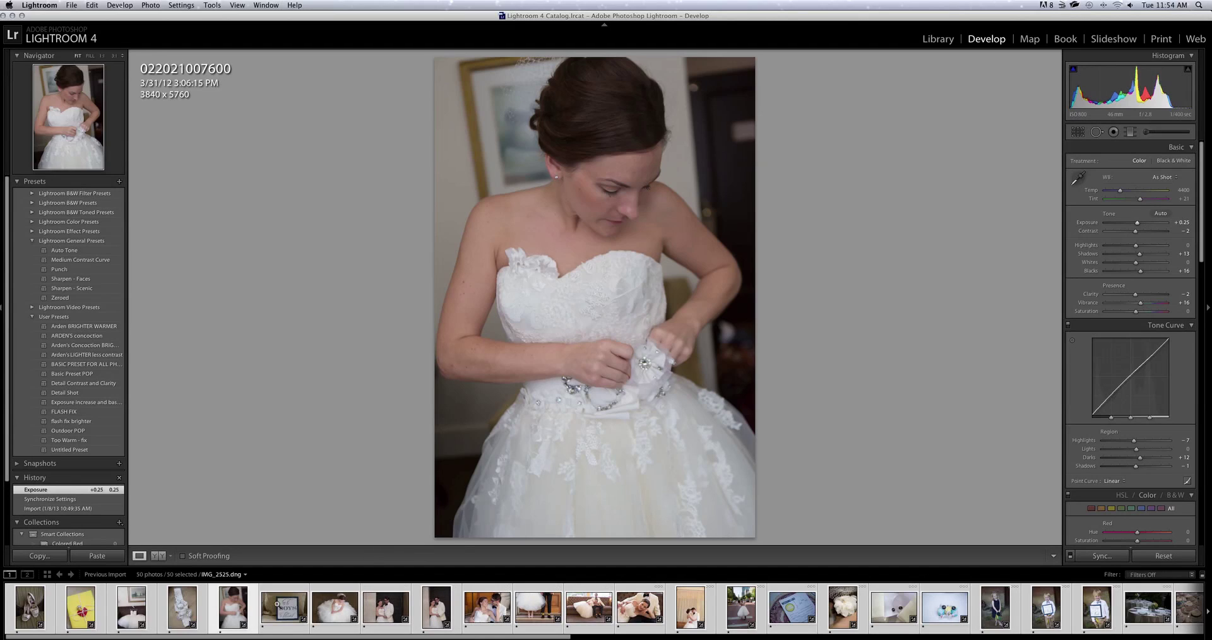
{"action": "left_click", "coordinate": [282, 616]}
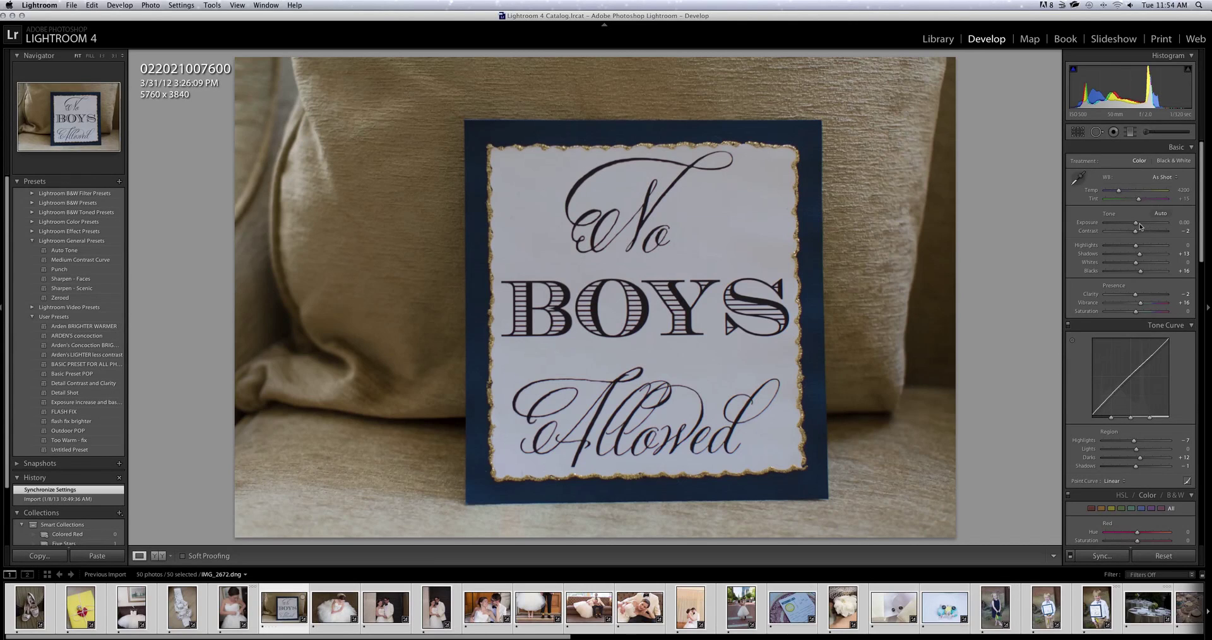
{"action": "left_click_drag", "start_coordinate": [1140, 224], "coordinate": [1138, 225]}
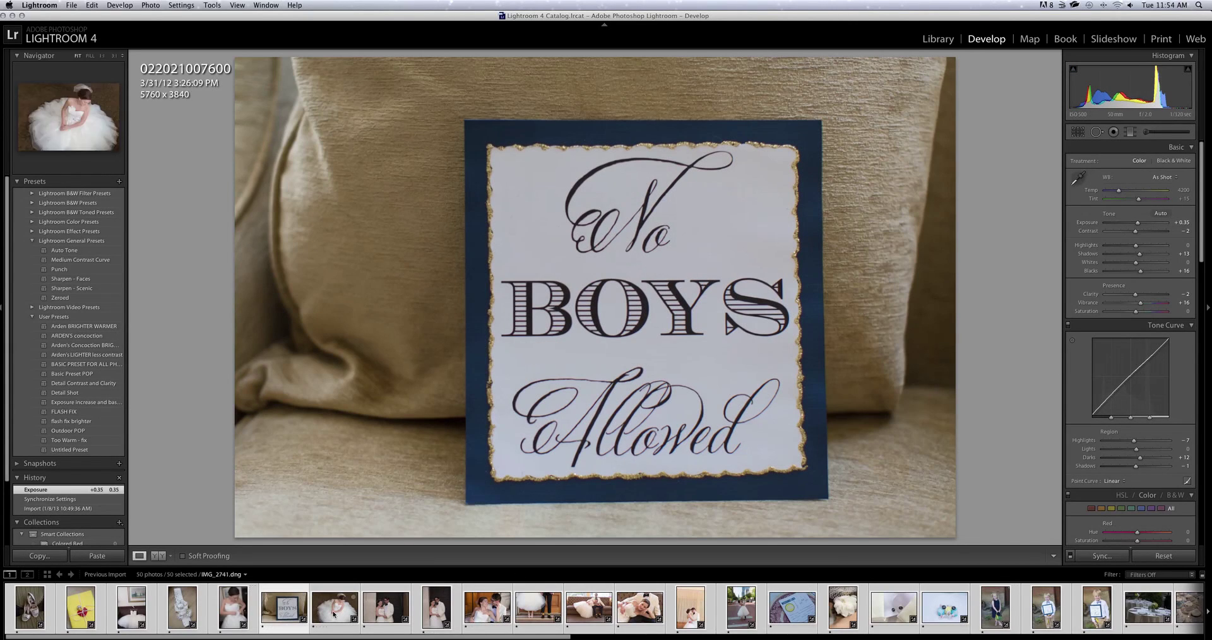
Open the seated bride photo and raise its sharpening amount from 25 to 43.
{"action": "left_click", "coordinate": [333, 613]}
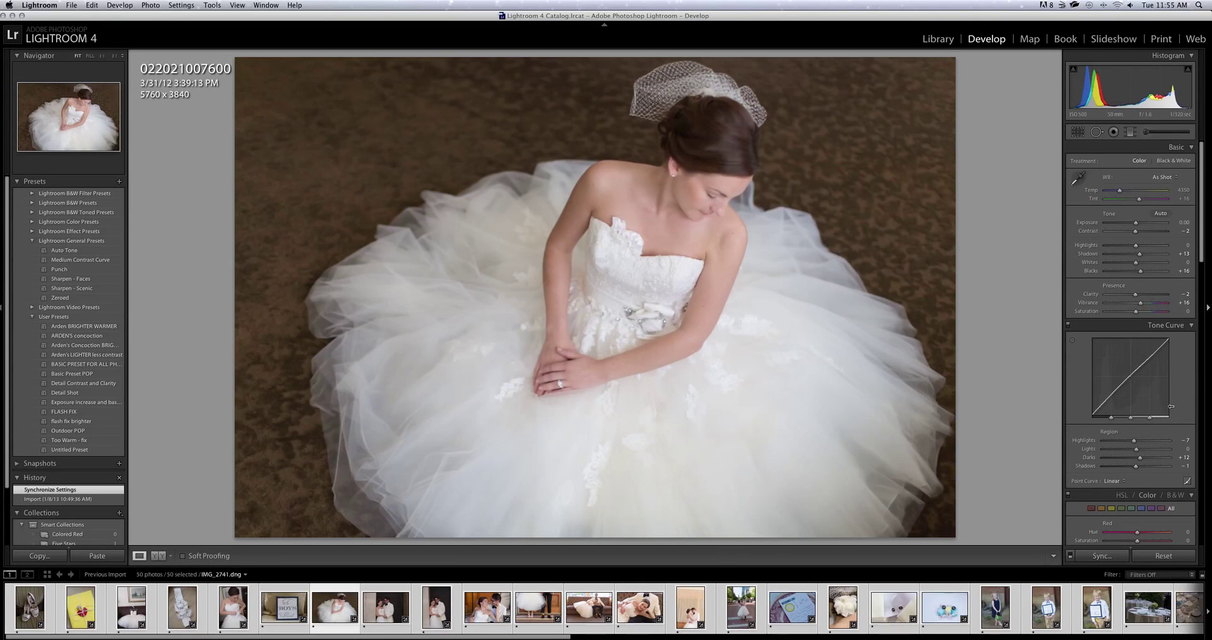
{"action": "scroll", "coordinate": [1146, 420], "scroll_direction": "down", "scroll_amount": 15}
{"action": "left_click_drag", "start_coordinate": [1115, 334], "coordinate": [1122, 336]}
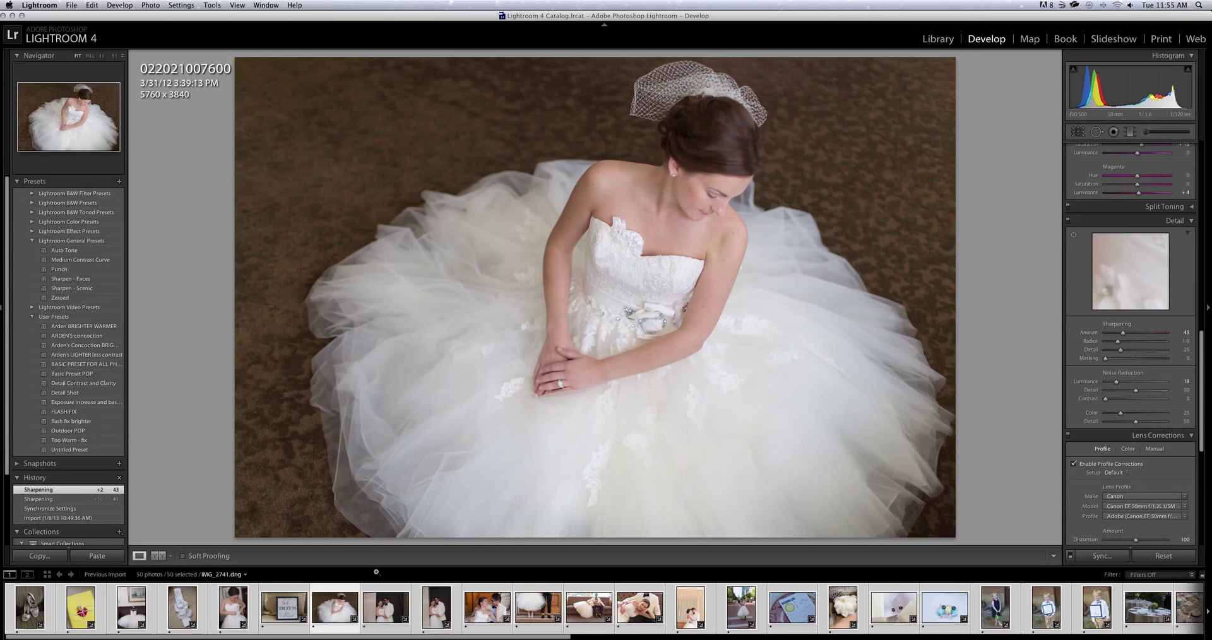
Raise the bride and groom photo's Exposure to +0.45 and remove its Vibrance boost.
{"action": "left_click", "coordinate": [372, 625]}
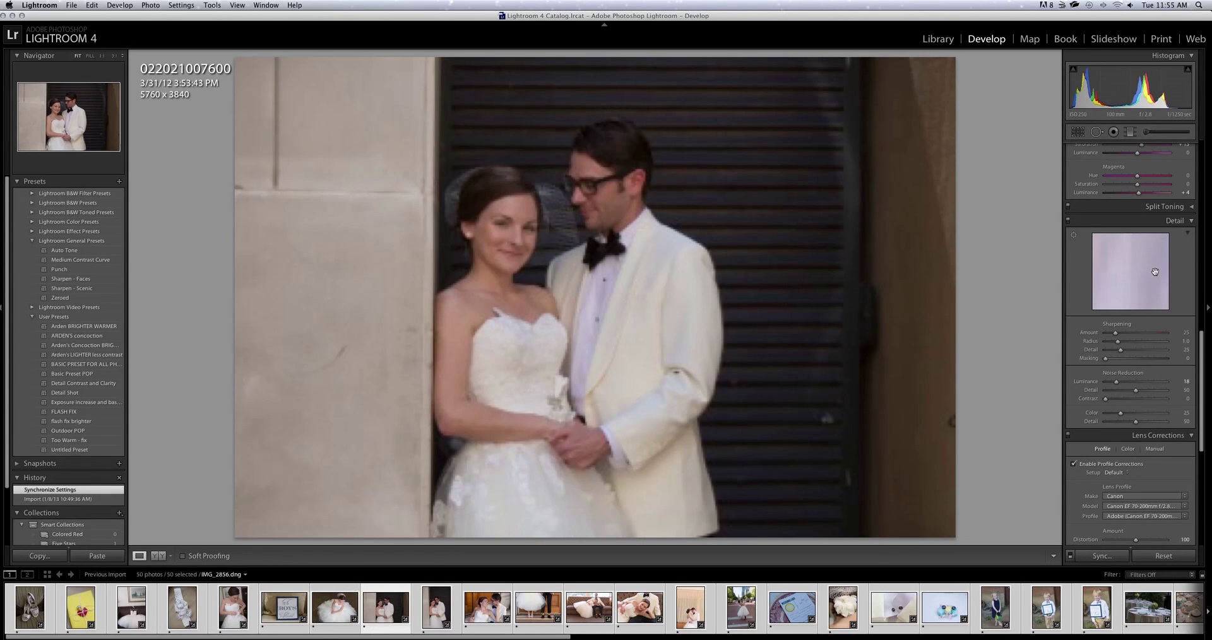
{"action": "scroll", "coordinate": [1155, 272], "scroll_direction": "up", "scroll_amount": 10}
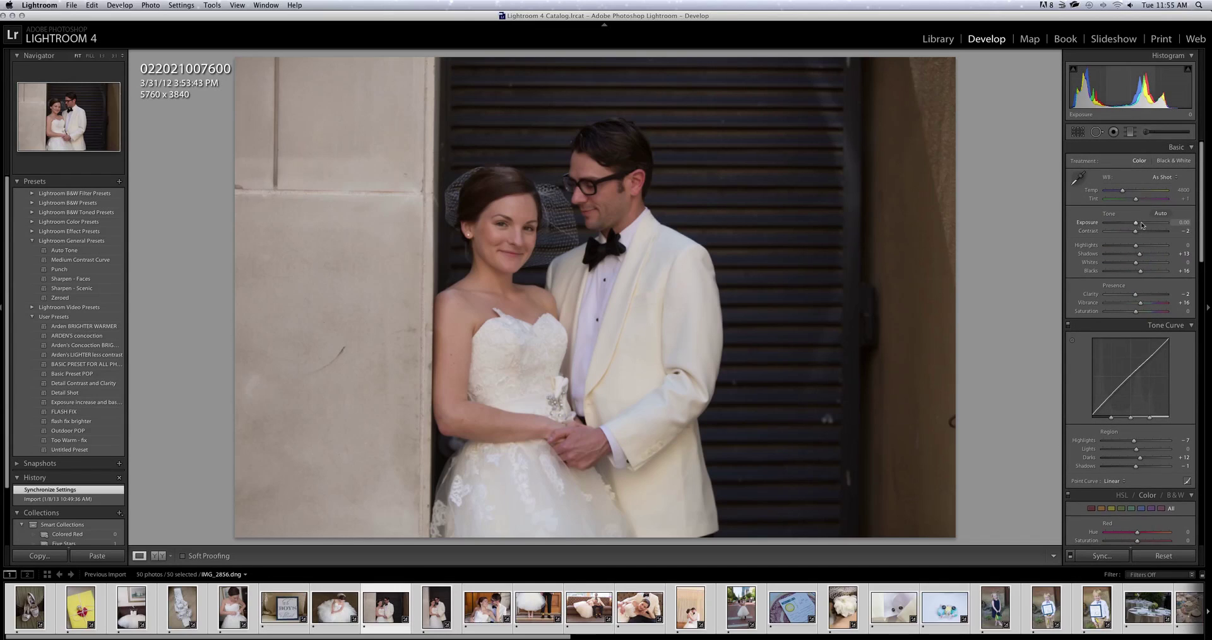
{"action": "left_click", "coordinate": [1136, 224]}
{"action": "left_click_drag", "start_coordinate": [1136, 224], "coordinate": [1139, 224]}
{"action": "left_click_drag", "start_coordinate": [1138, 304], "coordinate": [1140, 306]}
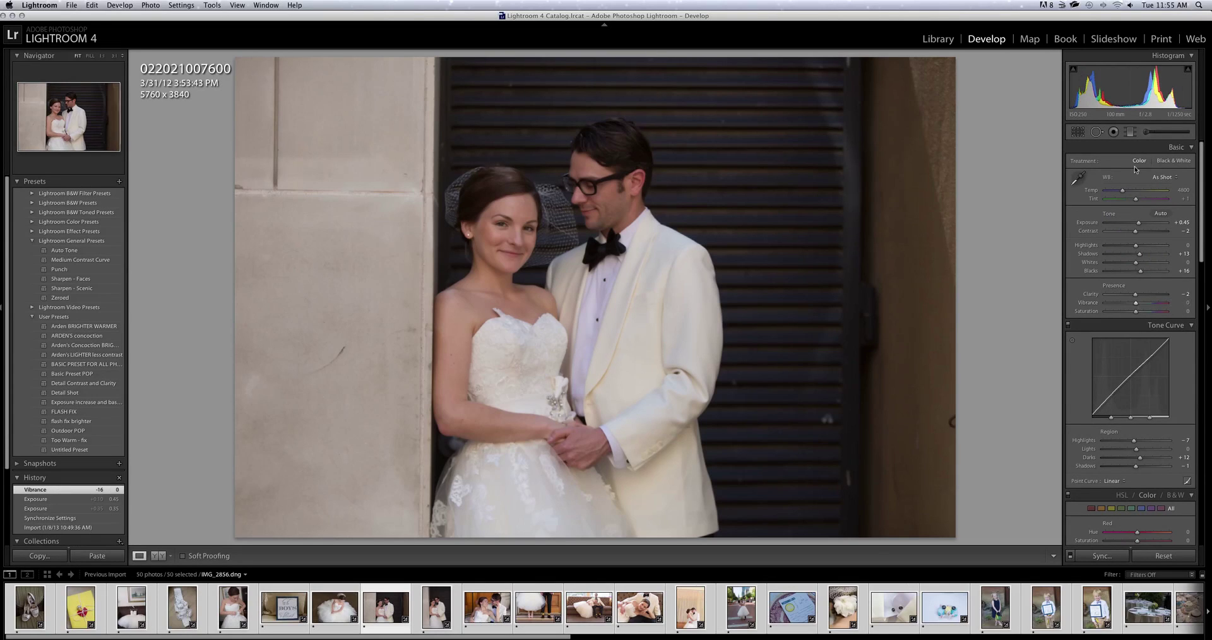
{"action": "left_click_drag", "start_coordinate": [1139, 225], "coordinate": [1139, 225]}
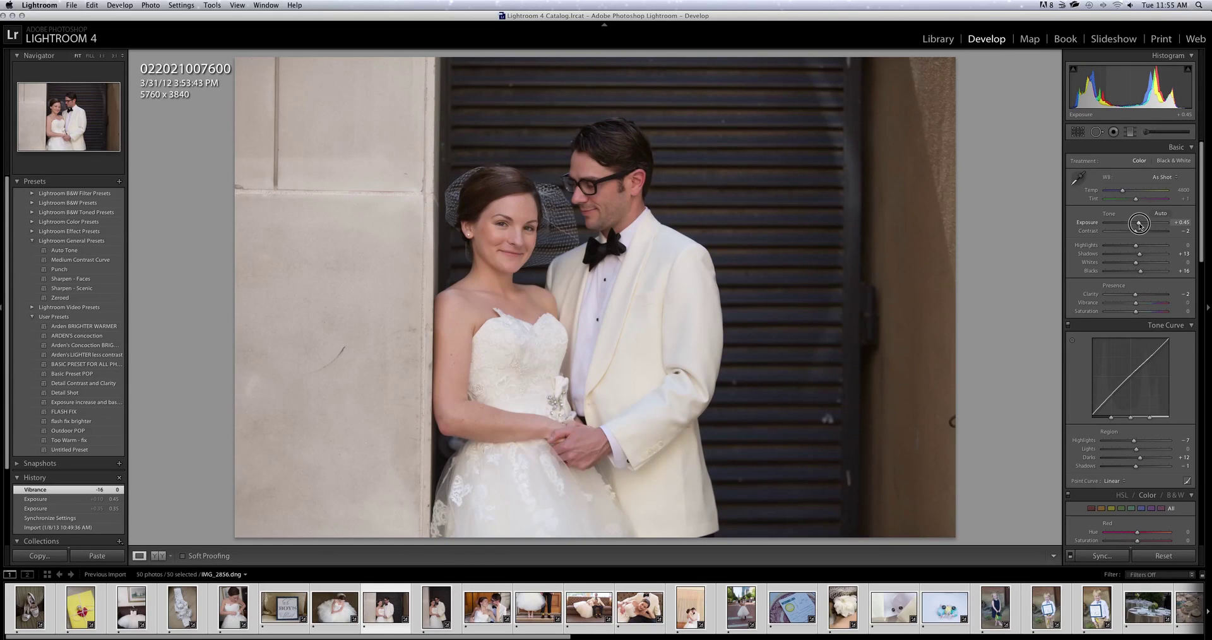
Sync those settings to the next portrait and open the vertical couple photo.
{"action": "left_click", "coordinate": [436, 608], "text": "shift"}
{"action": "left_click", "coordinate": [1114, 558]}
{"action": "left_click", "coordinate": [750, 169]}
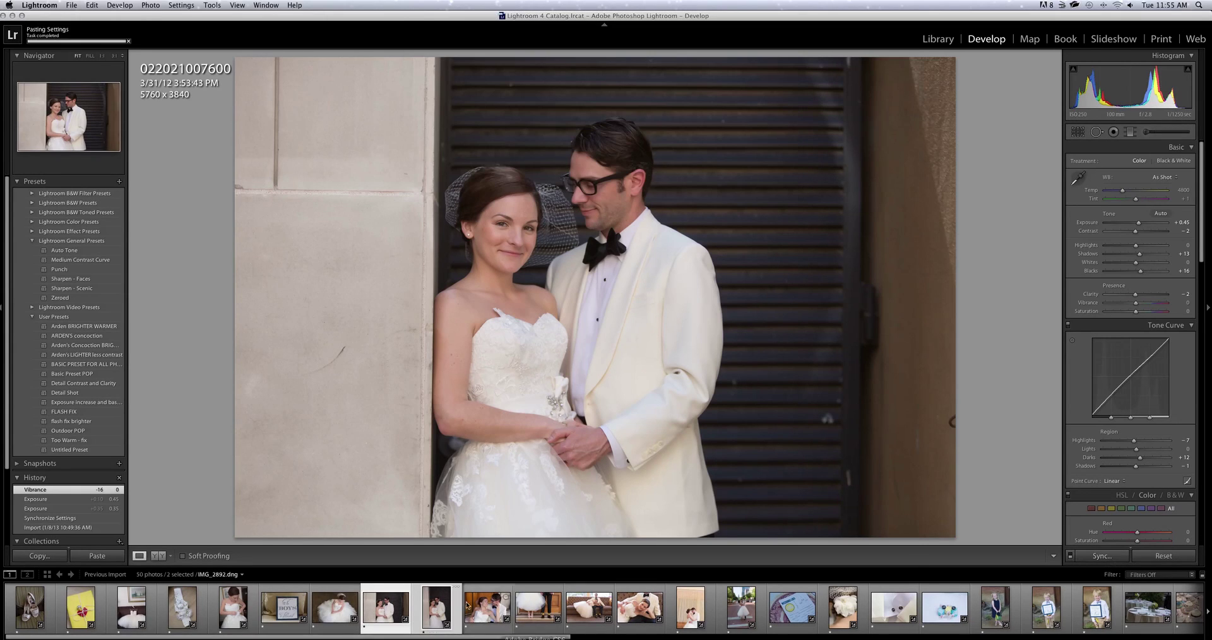
{"action": "left_click", "coordinate": [434, 603]}
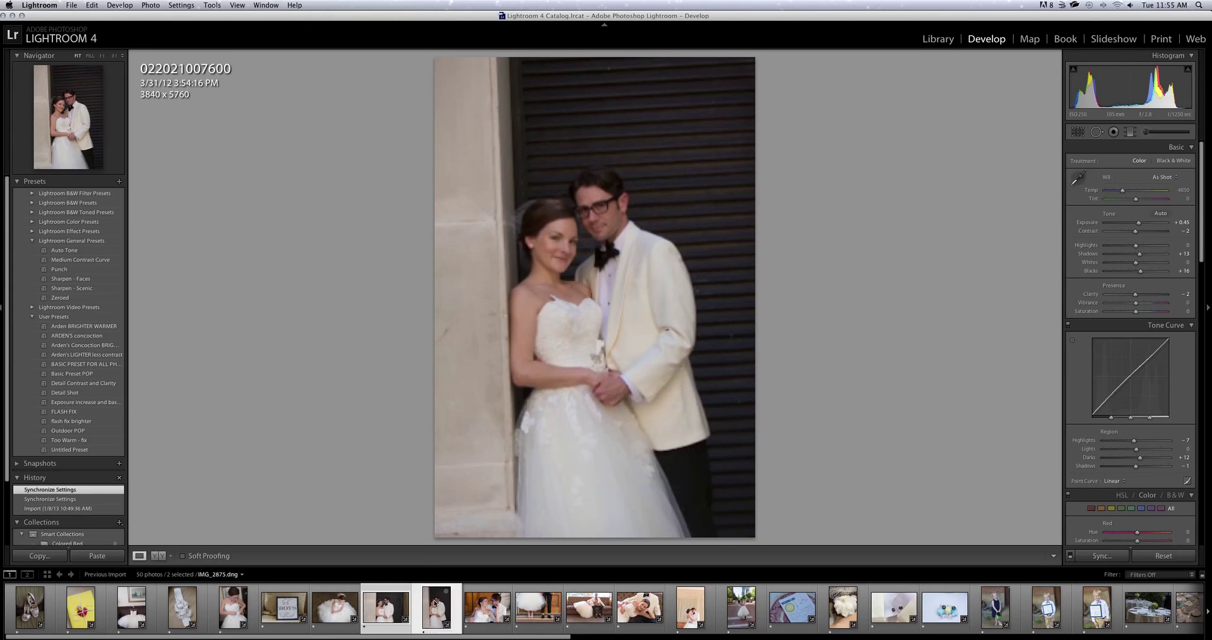
Straighten the vertical couple portrait with a 1.88° crop rotation, then refine it to 2.40°.
{"action": "left_click", "coordinate": [1077, 132]}
{"action": "left_click_drag", "start_coordinate": [960, 173], "coordinate": [960, 185]}
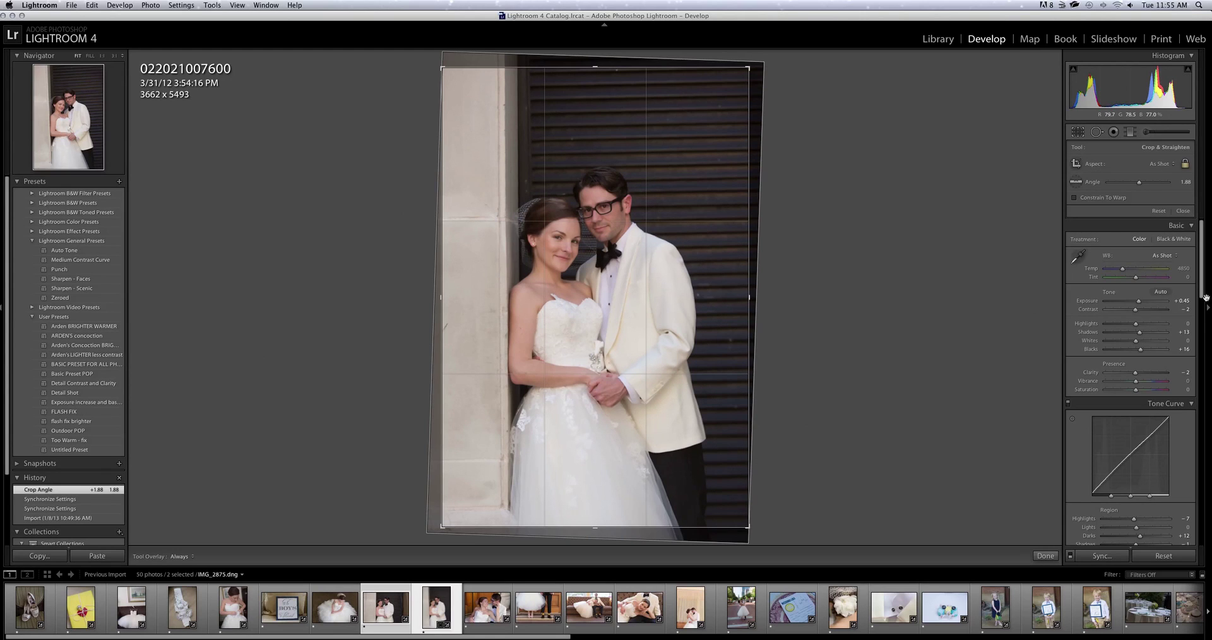
{"action": "key", "text": "Return"}
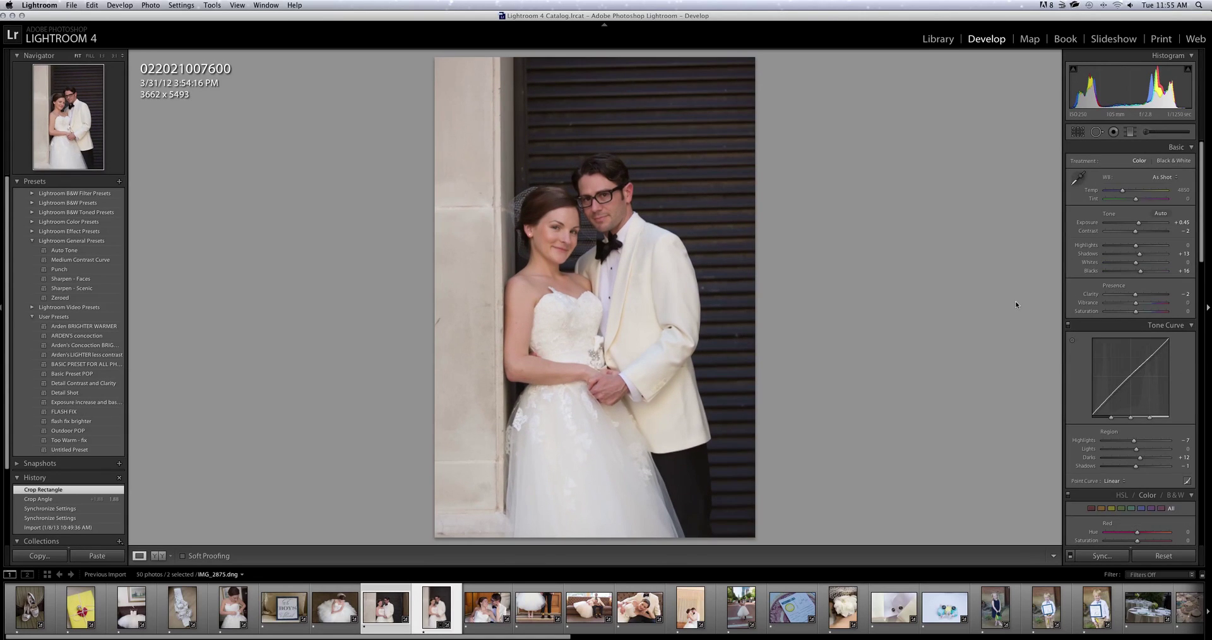
{"action": "left_click", "coordinate": [1079, 132]}
{"action": "left_click_drag", "start_coordinate": [930, 202], "coordinate": [931, 207]}
{"action": "key", "text": "Return"}
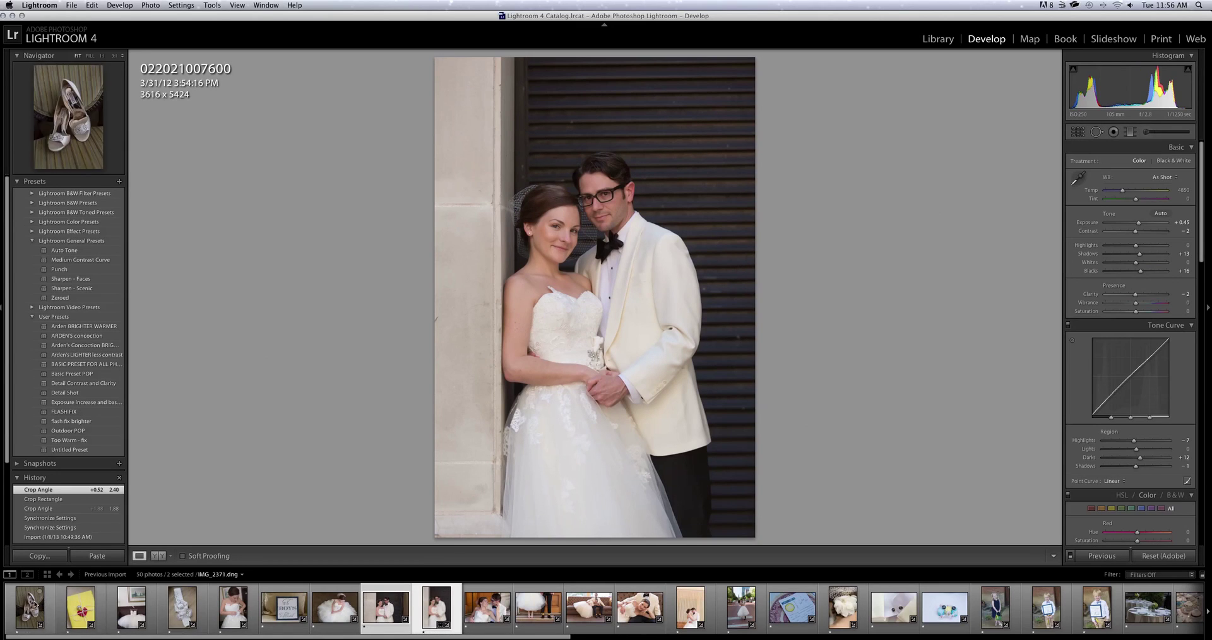
Select the first nine wedding photos and start an export via File > Export.
{"action": "left_click", "coordinate": [30, 606], "text": "shift"}
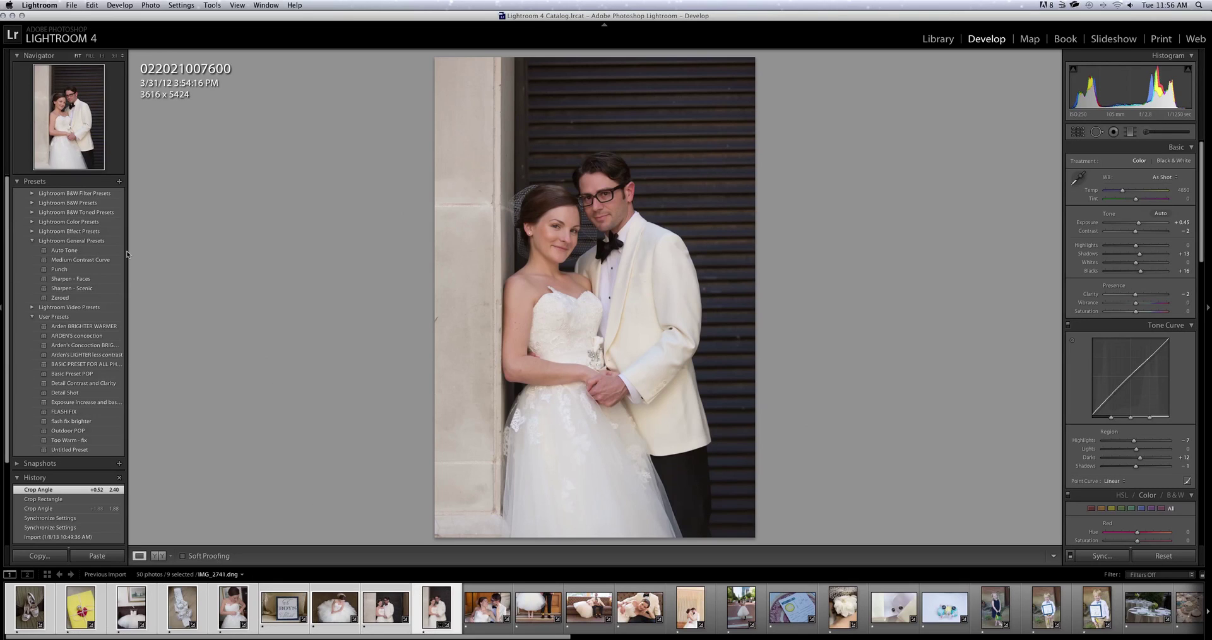
{"action": "left_click", "coordinate": [71, 5]}
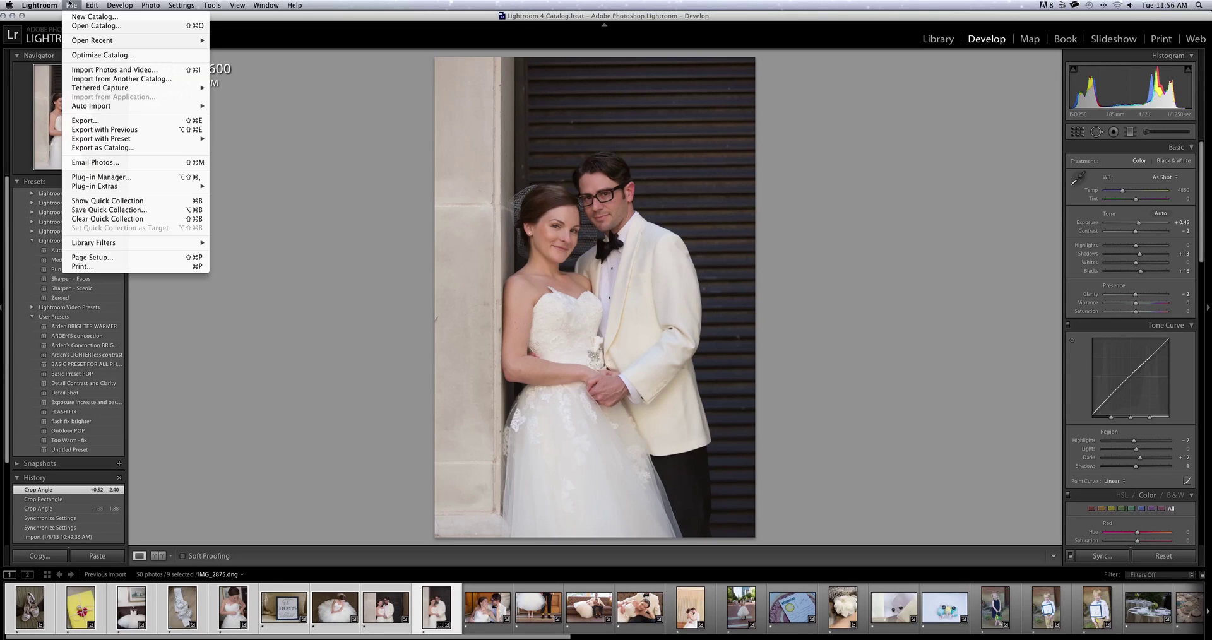
{"action": "left_click", "coordinate": [134, 120]}
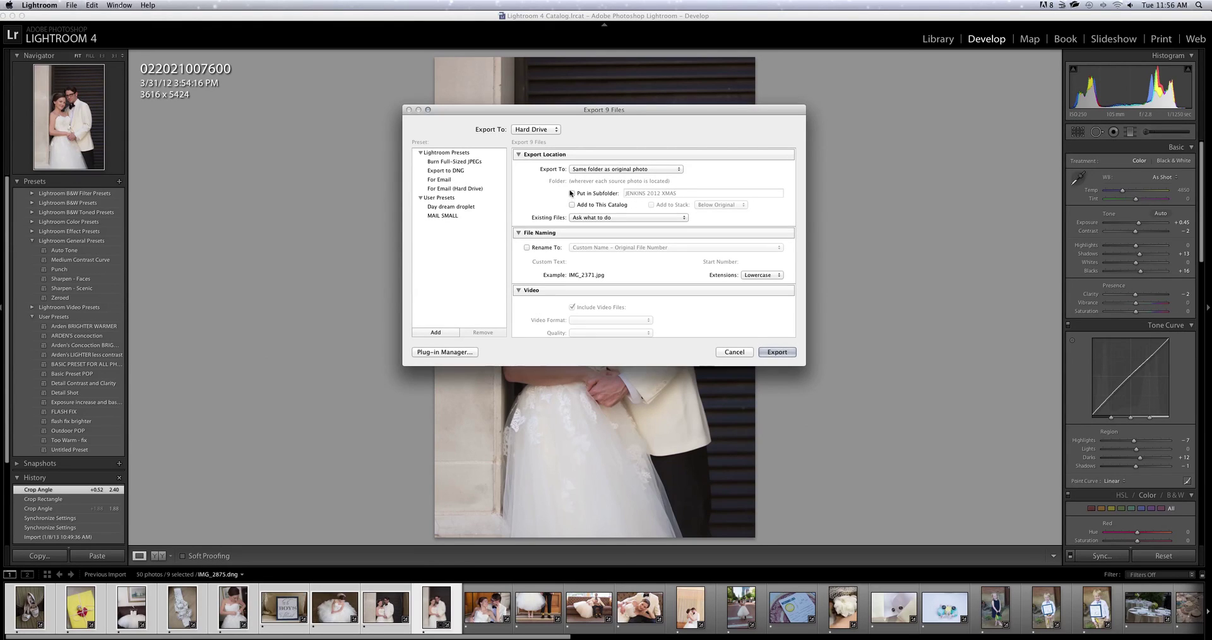
Export to a specific folder in Pictures, inside a subfolder named with the couple's name and 'Wedding JPEG'.
{"action": "left_click", "coordinate": [625, 169]}
{"action": "left_click", "coordinate": [600, 154]}
{"action": "left_click", "coordinate": [571, 194]}
{"action": "left_click", "coordinate": [764, 181]}
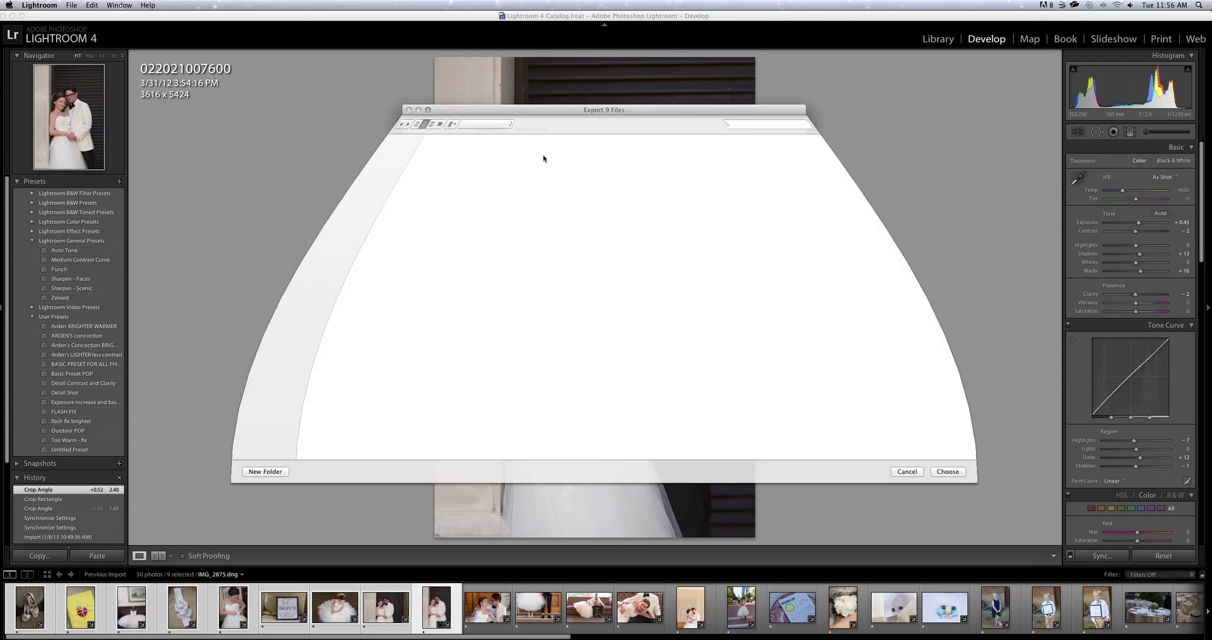
{"action": "left_click", "coordinate": [256, 234]}
{"action": "left_click", "coordinate": [908, 471]}
{"action": "left_click", "coordinate": [590, 183]}
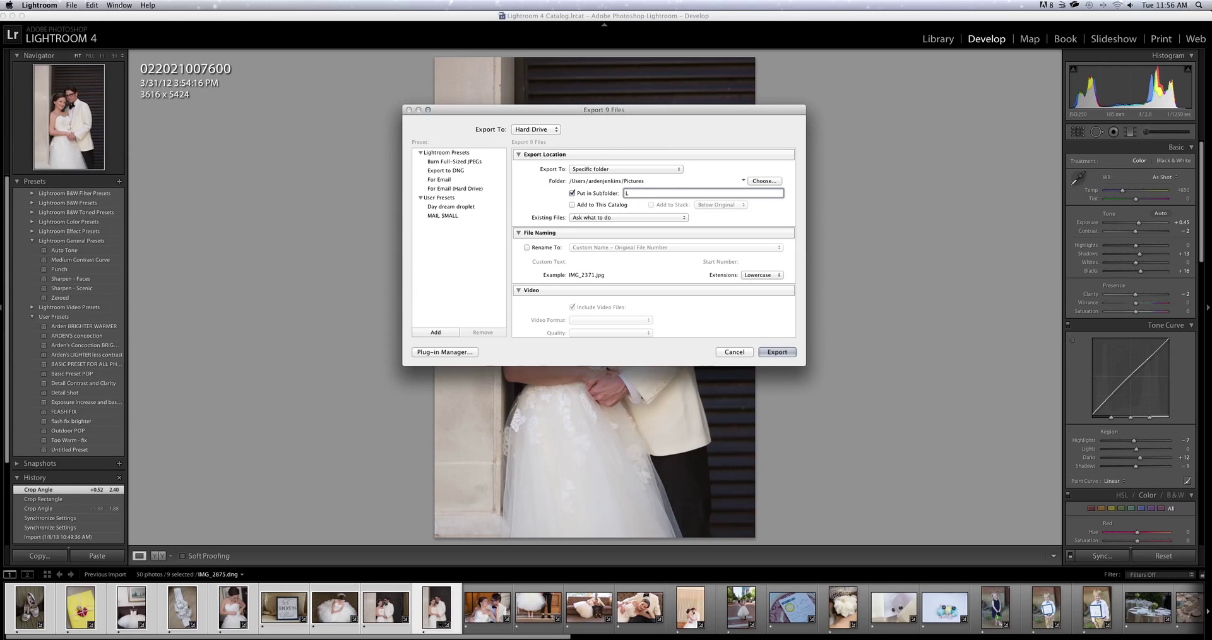
{"action": "type", "text": "Wedding JPEG"}
Set a 12-inch long edge at 300 ppi and Daydream Droplet as the after-export action.
{"action": "scroll", "coordinate": [606, 268], "scroll_direction": "down", "scroll_amount": 5}
{"action": "scroll", "coordinate": [606, 268], "scroll_direction": "down", "scroll_amount": 6}
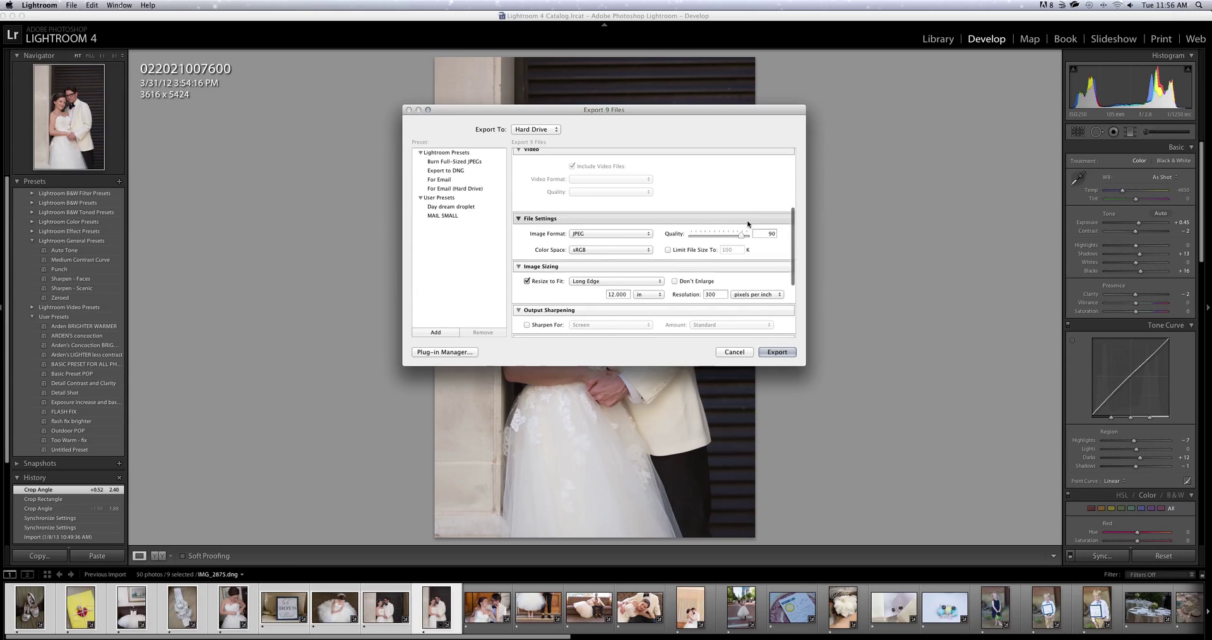
{"action": "left_click", "coordinate": [614, 294]}
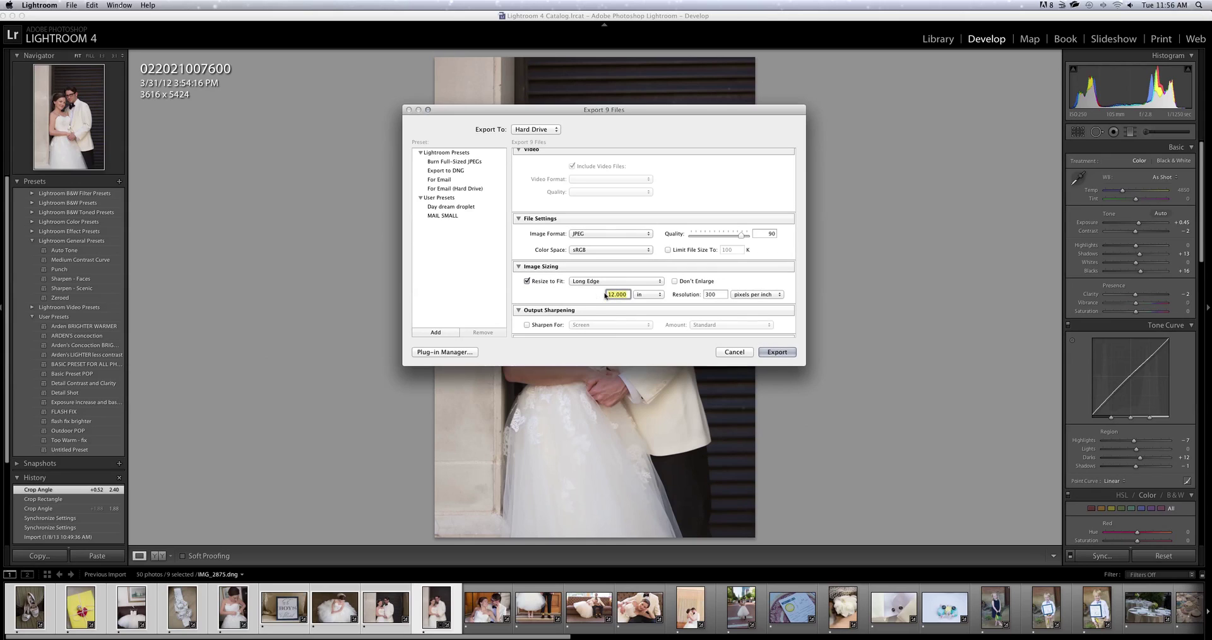
{"action": "scroll", "coordinate": [569, 304], "scroll_direction": "down", "scroll_amount": 5}
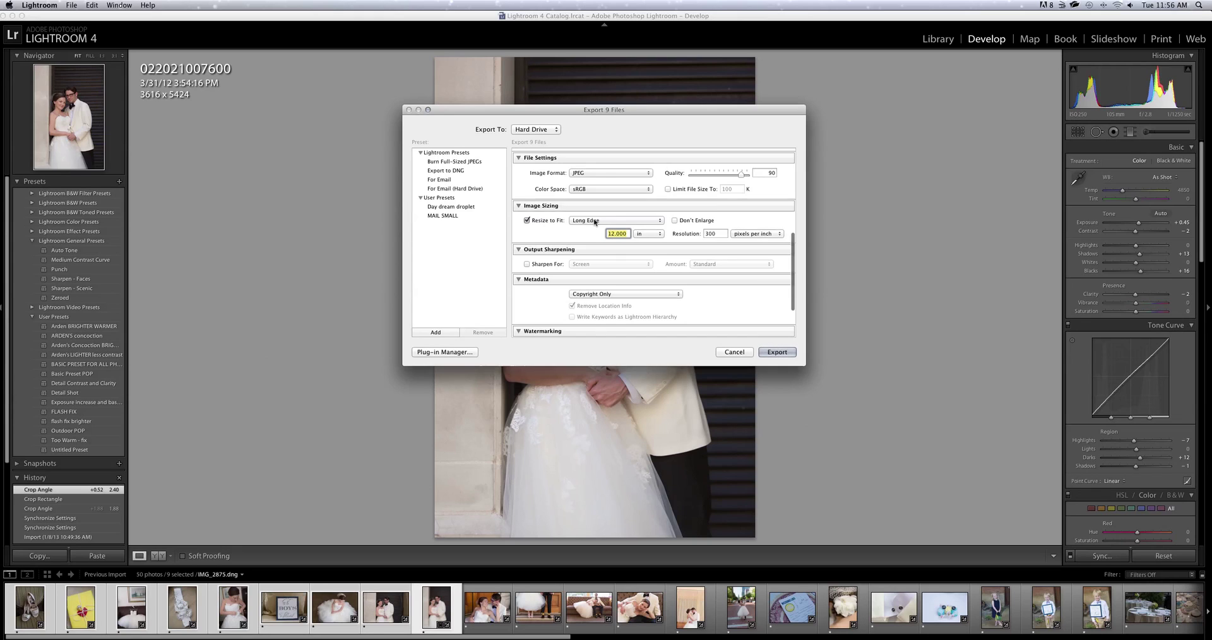
{"action": "scroll", "coordinate": [587, 310], "scroll_direction": "down", "scroll_amount": 5}
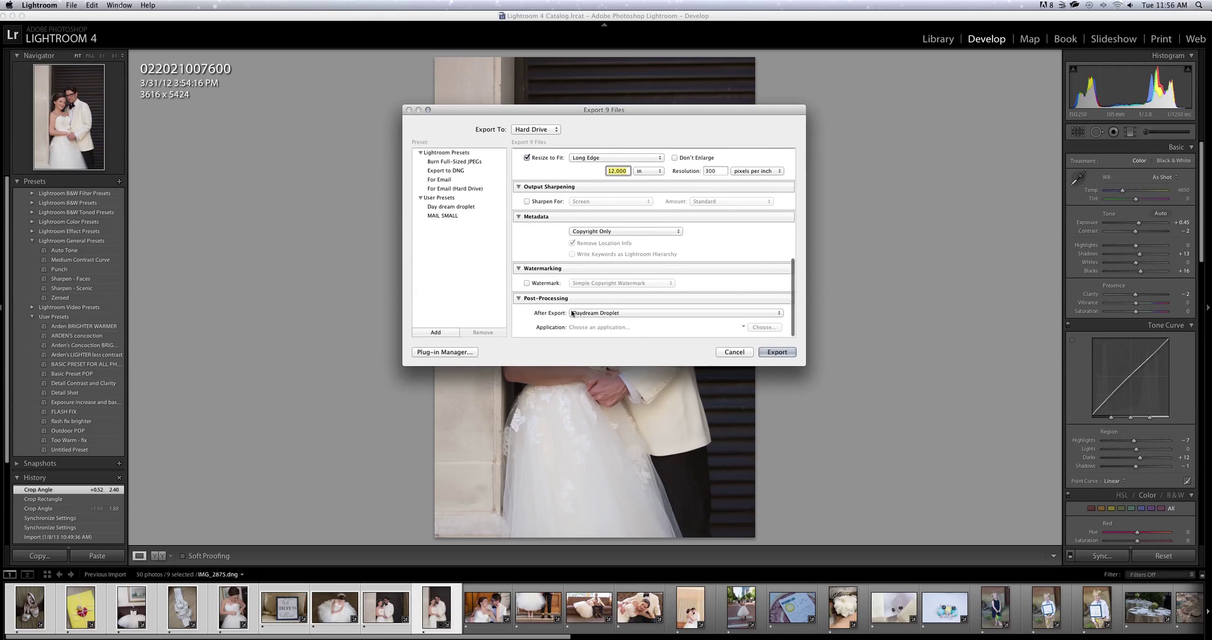
{"action": "left_click", "coordinate": [572, 312]}
{"action": "left_click", "coordinate": [588, 318]}
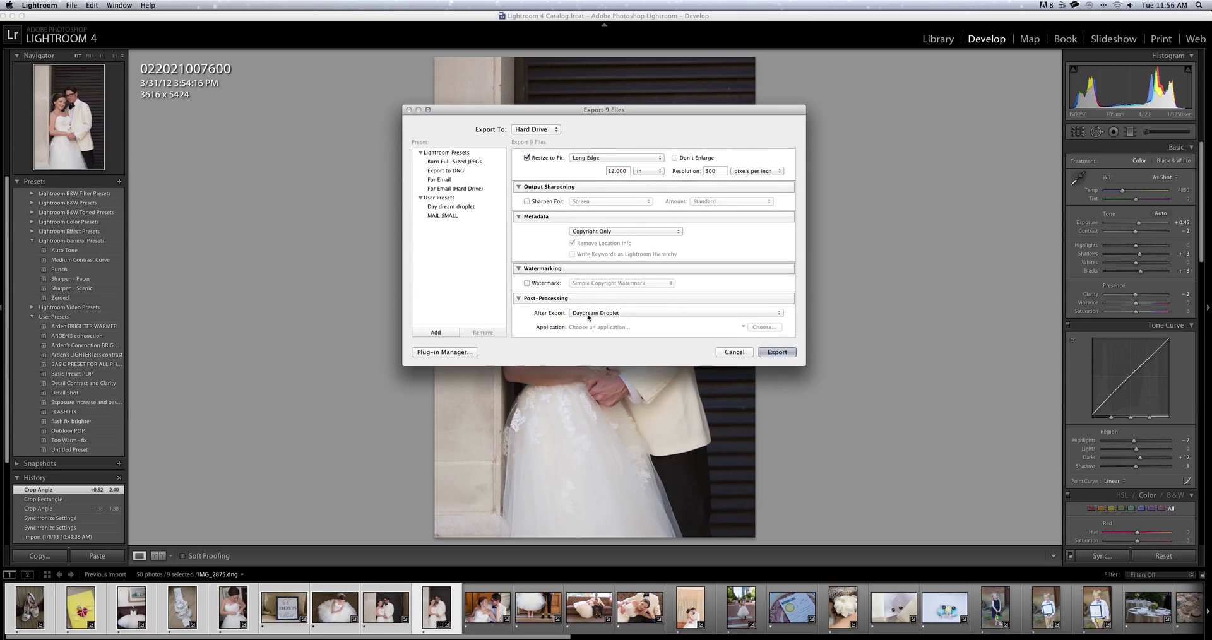
{"action": "left_click", "coordinate": [587, 315]}
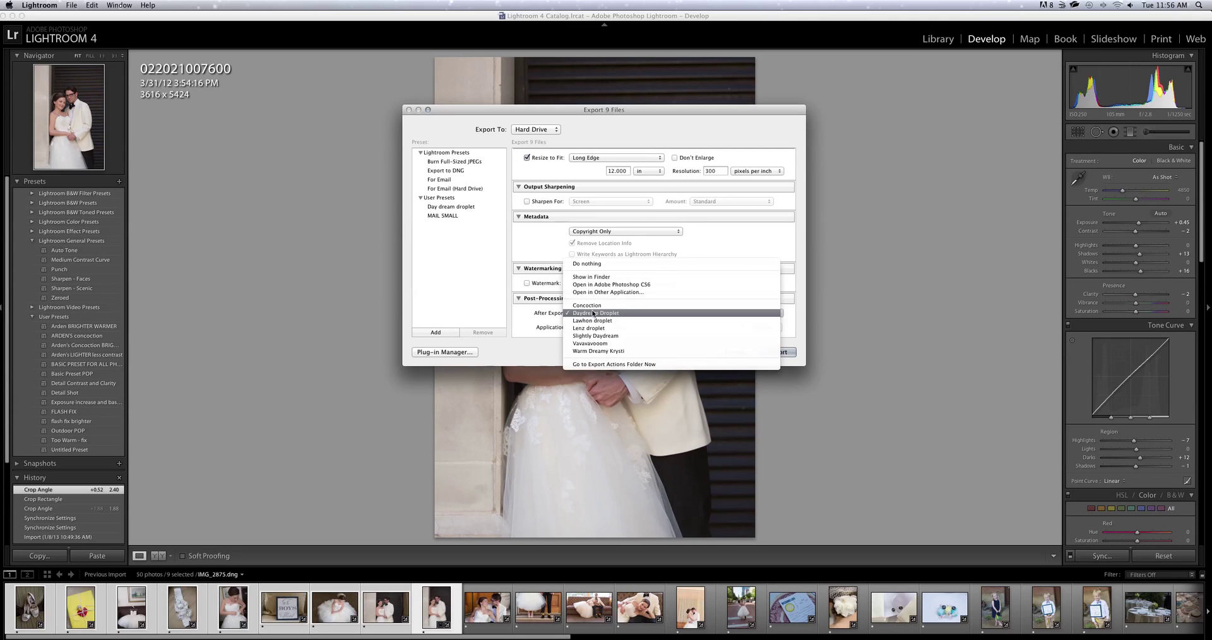
{"action": "left_click", "coordinate": [593, 314]}
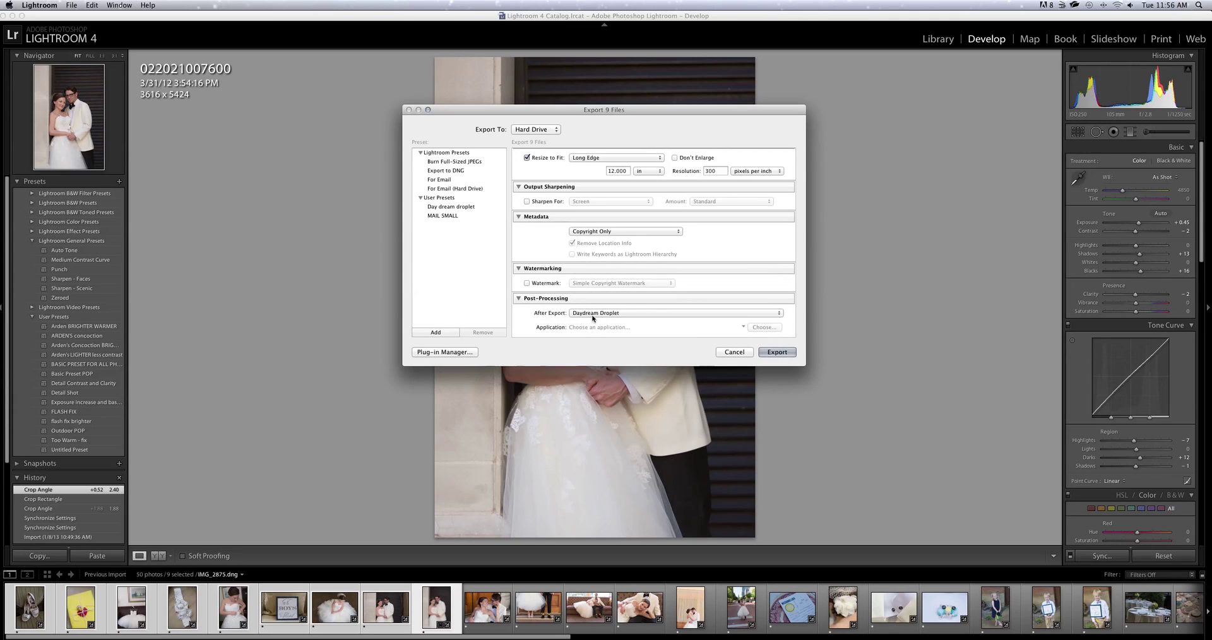
{"action": "left_click", "coordinate": [592, 315]}
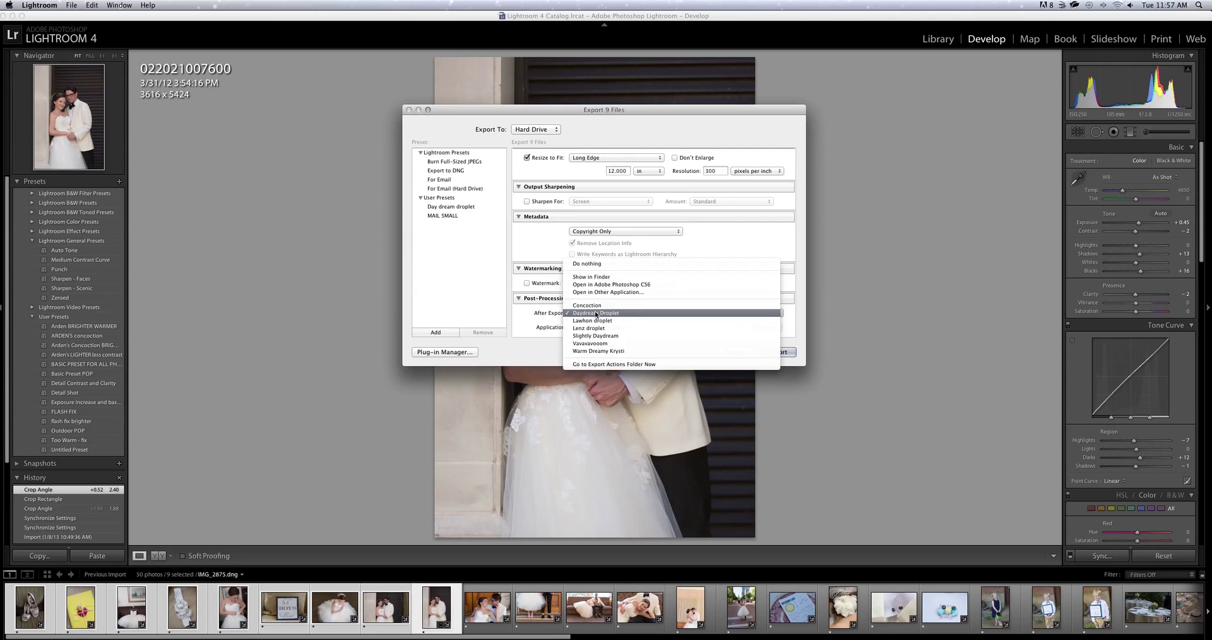
Drag Awesome Droplet from the Desktop window into Lightroom's Export Actions folder.
{"action": "left_click", "coordinate": [601, 366]}
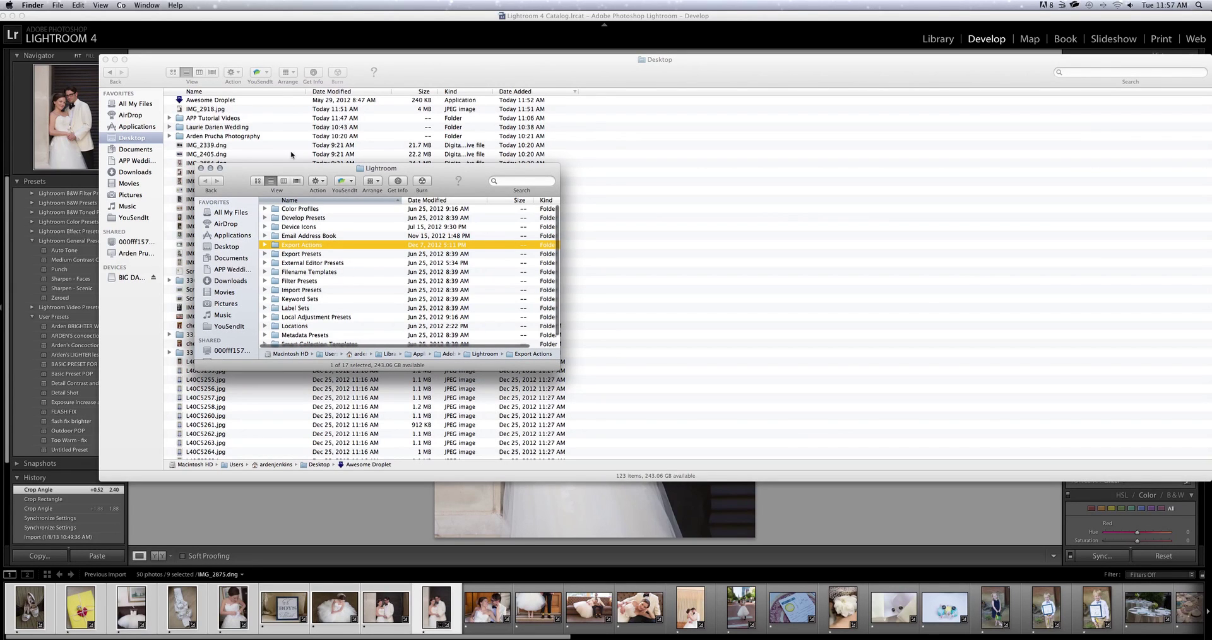
{"action": "left_click_drag", "start_coordinate": [228, 168], "coordinate": [315, 35]}
{"action": "left_click", "coordinate": [235, 64]}
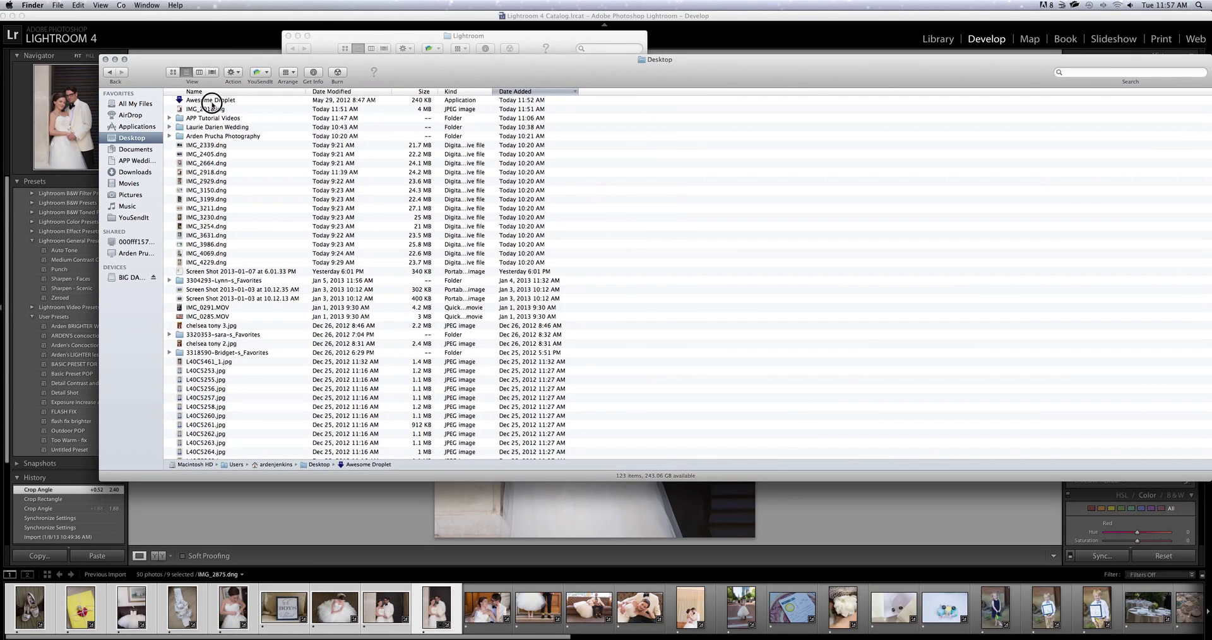
{"action": "left_click", "coordinate": [210, 101]}
{"action": "left_click_drag", "start_coordinate": [267, 65], "coordinate": [246, 160]}
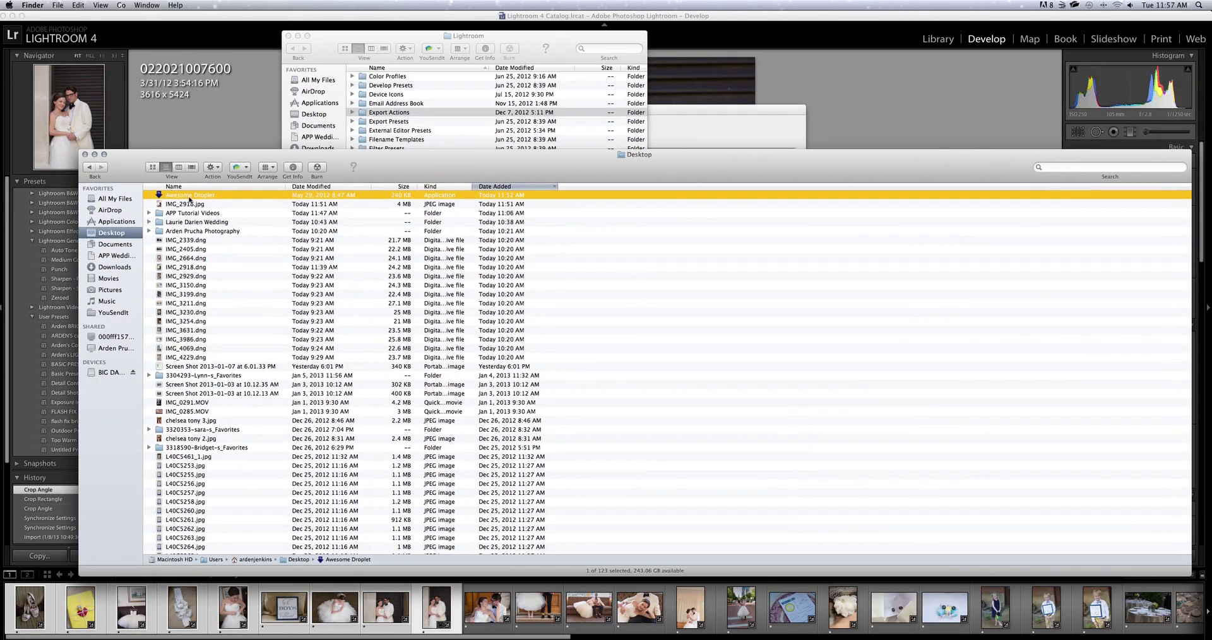
{"action": "left_click_drag", "start_coordinate": [190, 198], "coordinate": [385, 114]}
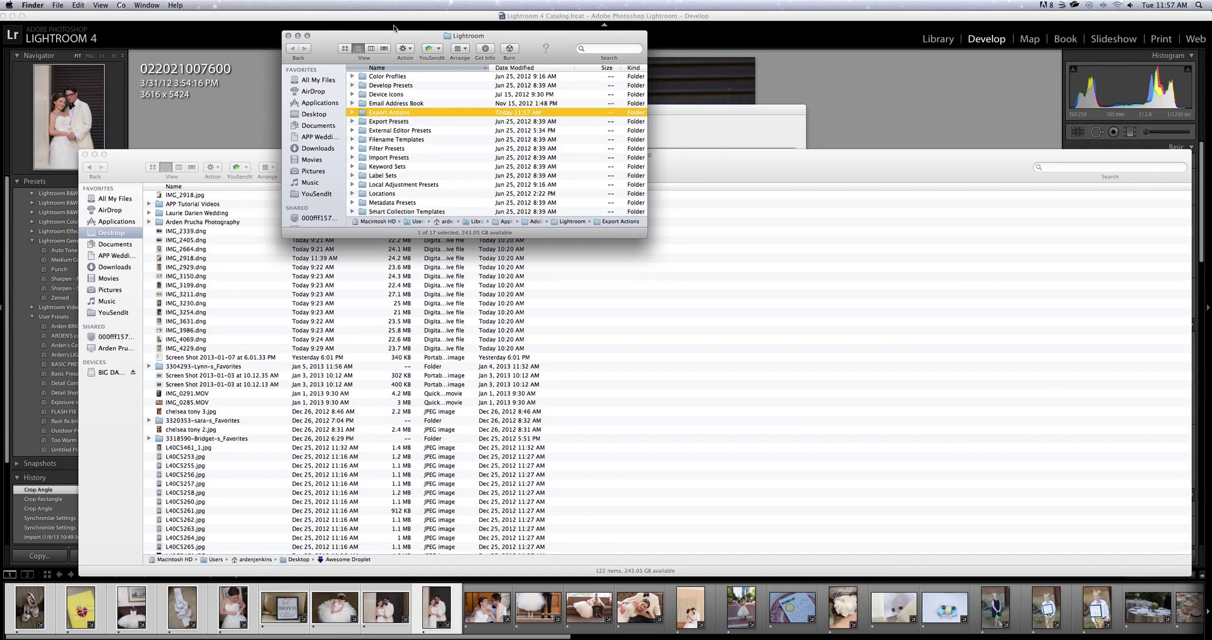
Close both Finder windows and set the after-export action to Awesome Droplet.
{"action": "left_click", "coordinate": [288, 35]}
{"action": "left_click", "coordinate": [85, 154]}
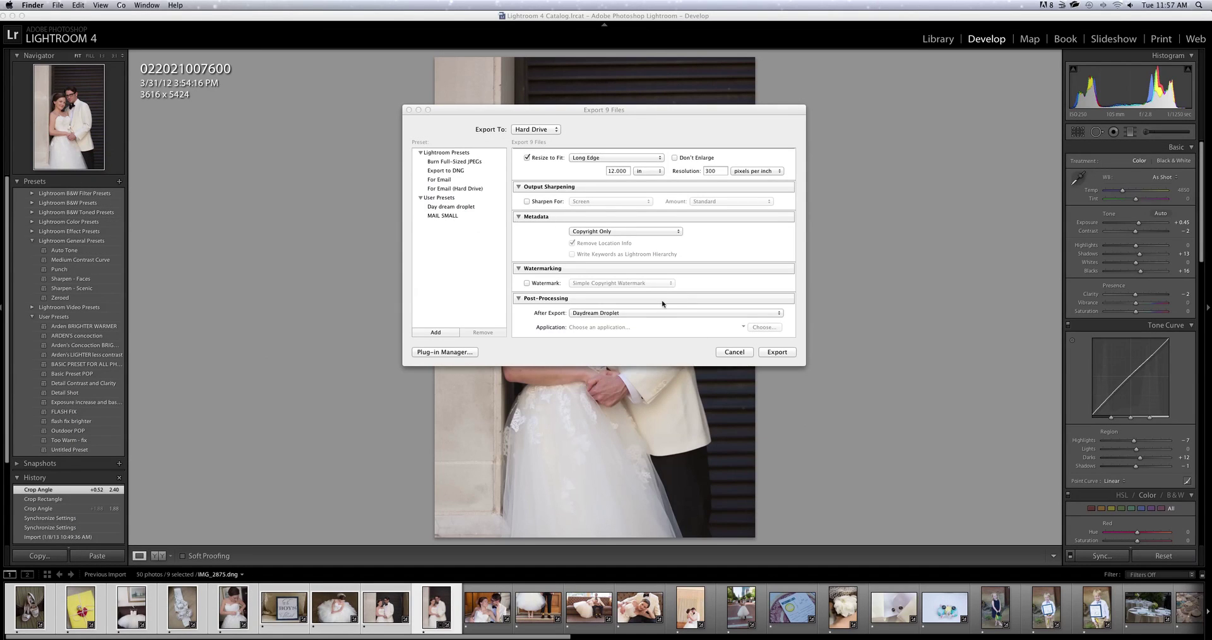
{"action": "left_click", "coordinate": [608, 313]}
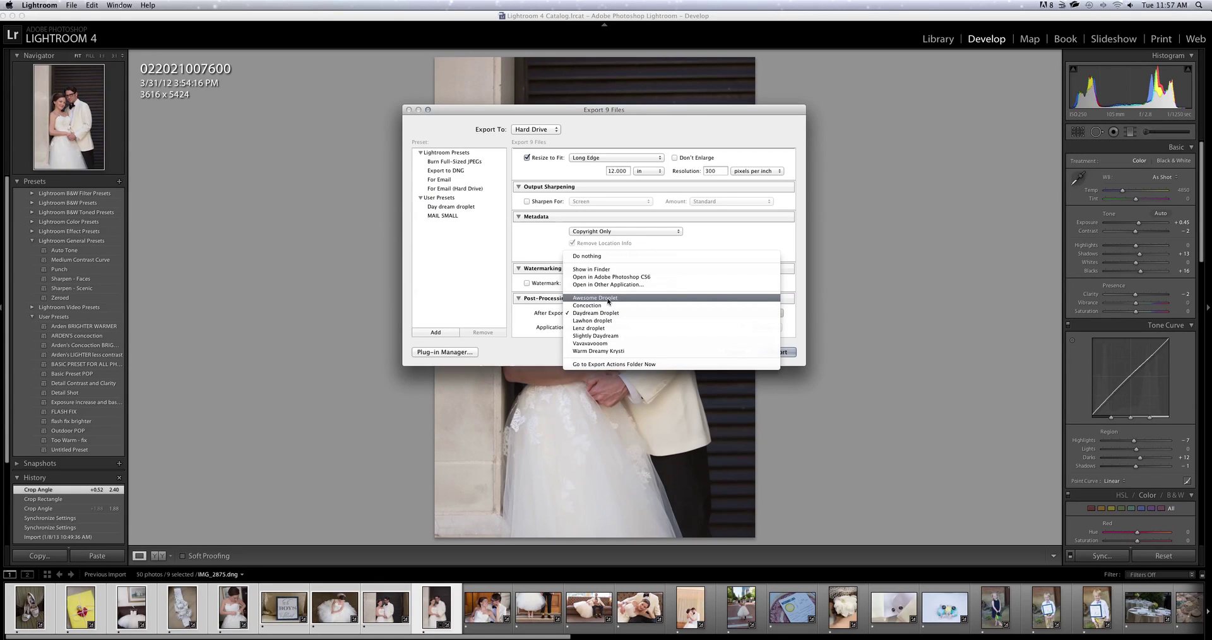
{"action": "left_click", "coordinate": [609, 299]}
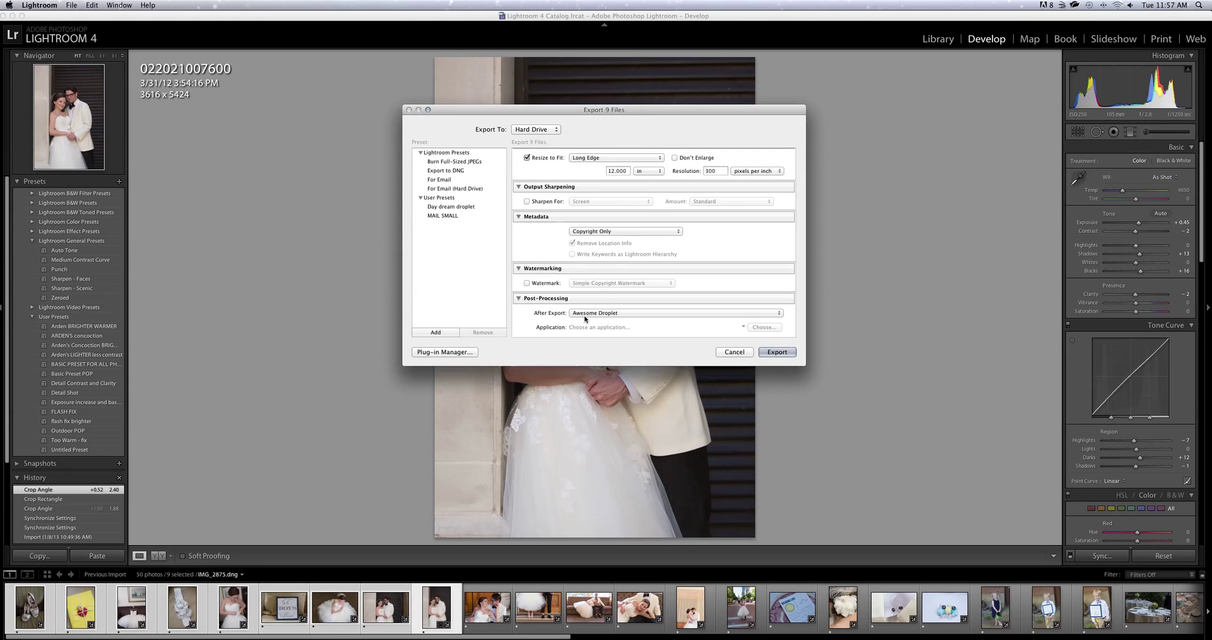
Confirm JPEG remains the export image format.
{"action": "scroll", "coordinate": [659, 240], "scroll_direction": "up", "scroll_amount": 2}
{"action": "scroll", "coordinate": [658, 240], "scroll_direction": "up", "scroll_amount": 5}
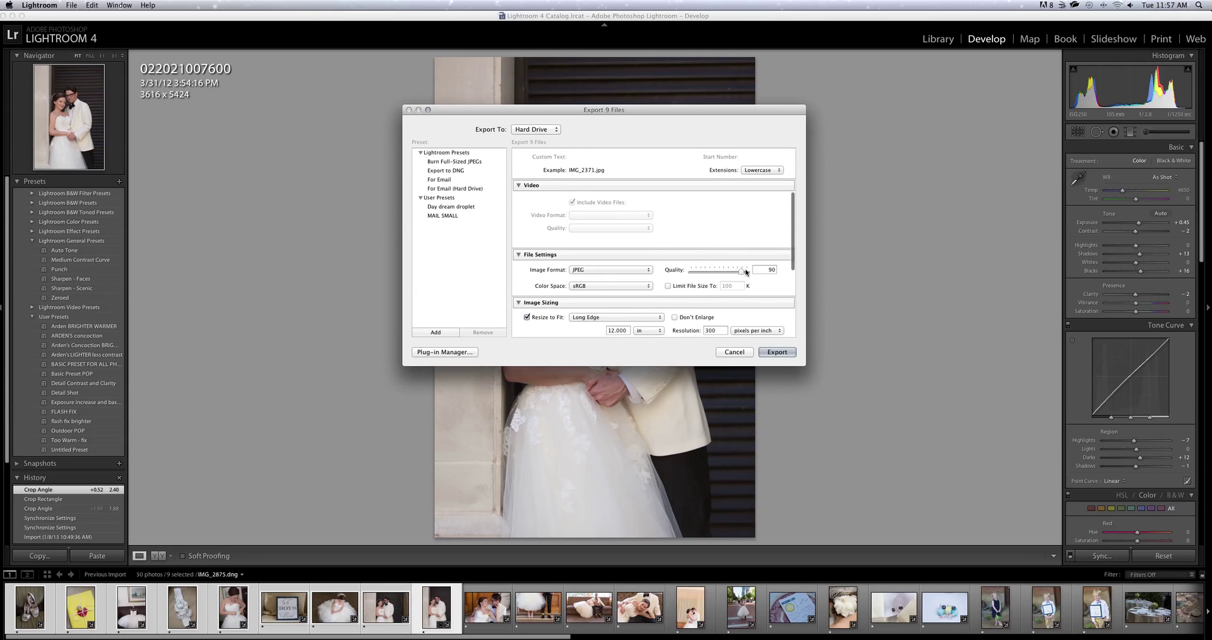
{"action": "left_click", "coordinate": [592, 270]}
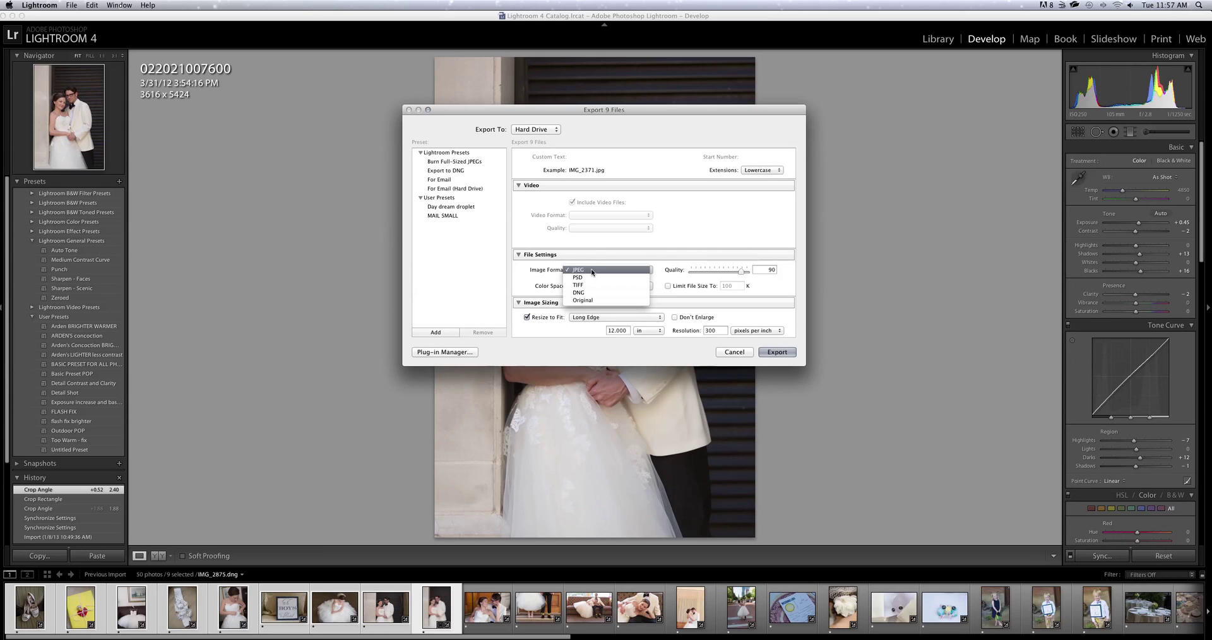
{"action": "left_click", "coordinate": [593, 271]}
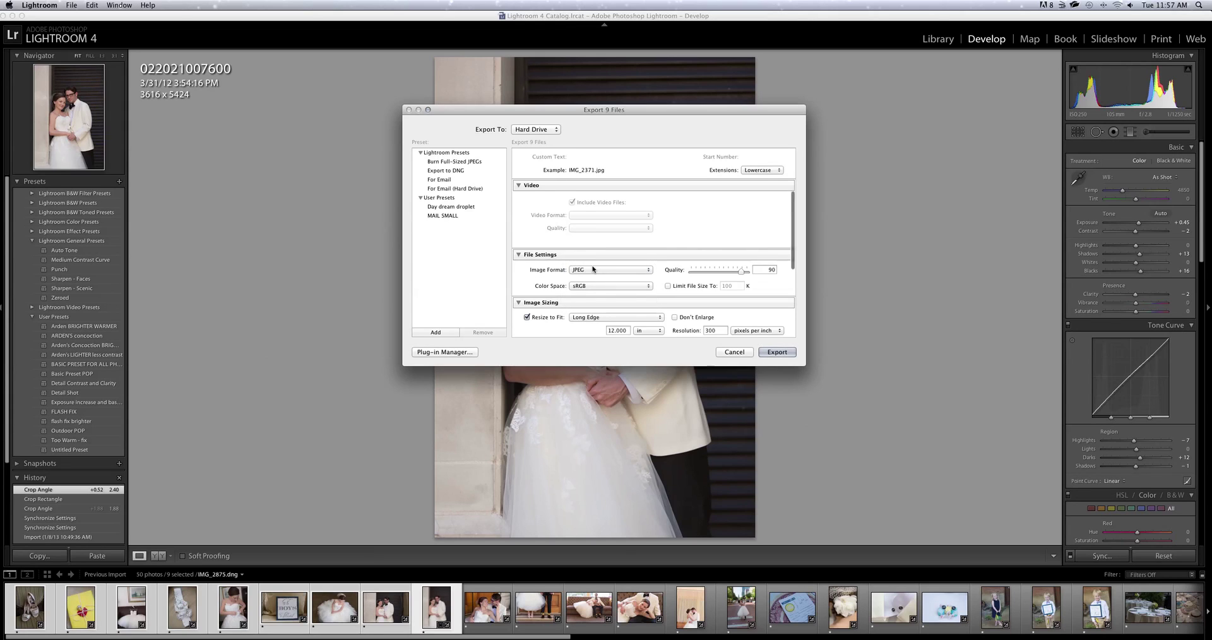
{"action": "scroll", "coordinate": [581, 265], "scroll_direction": "up", "scroll_amount": 5}
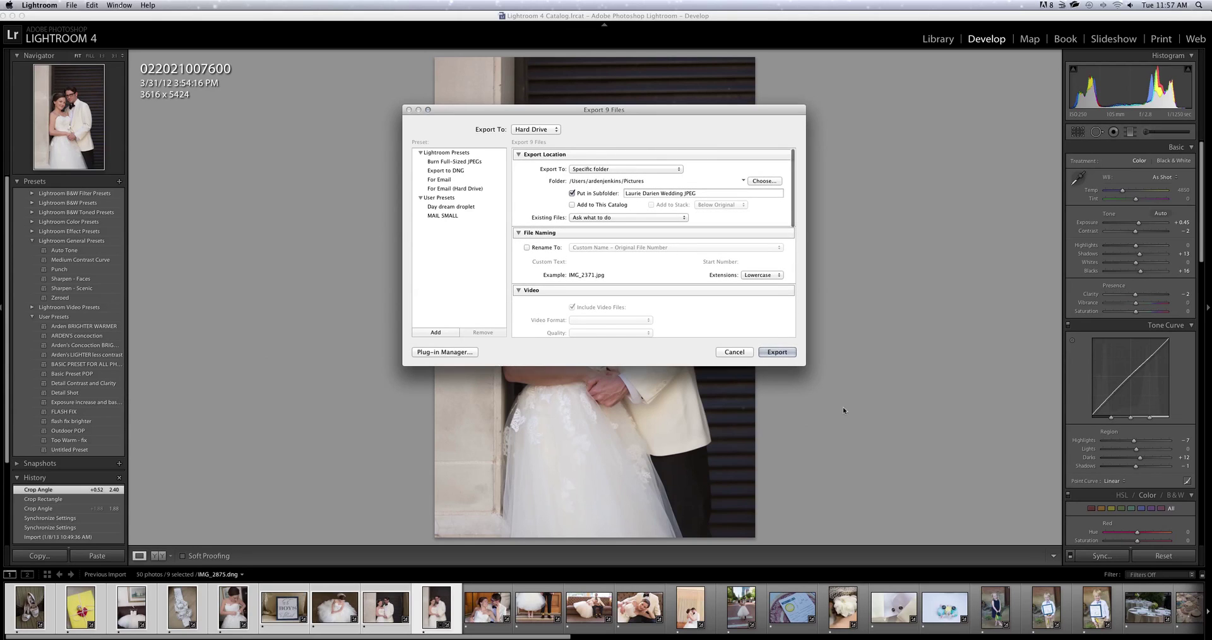
Start the 9-file export and let it run until Photoshop CS6 applies the droplet.
{"action": "left_click", "coordinate": [777, 352]}
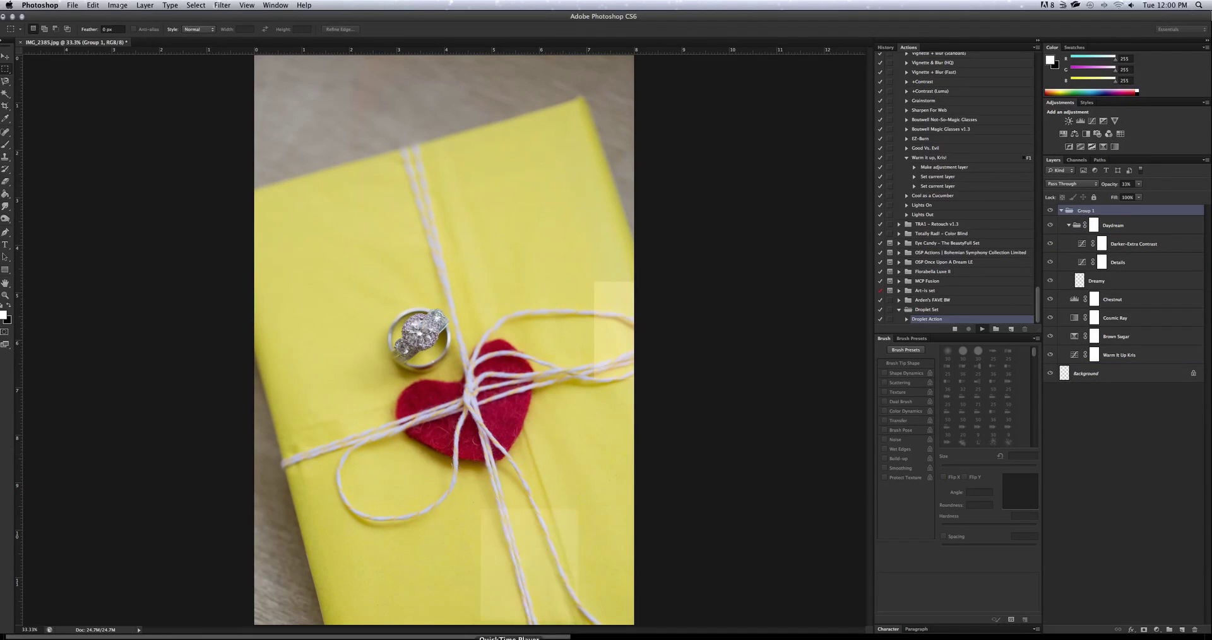
Once the droplet finishes, switch to Adobe Bridge CS6 from the Dock.
{"action": "left_click", "coordinate": [535, 638]}
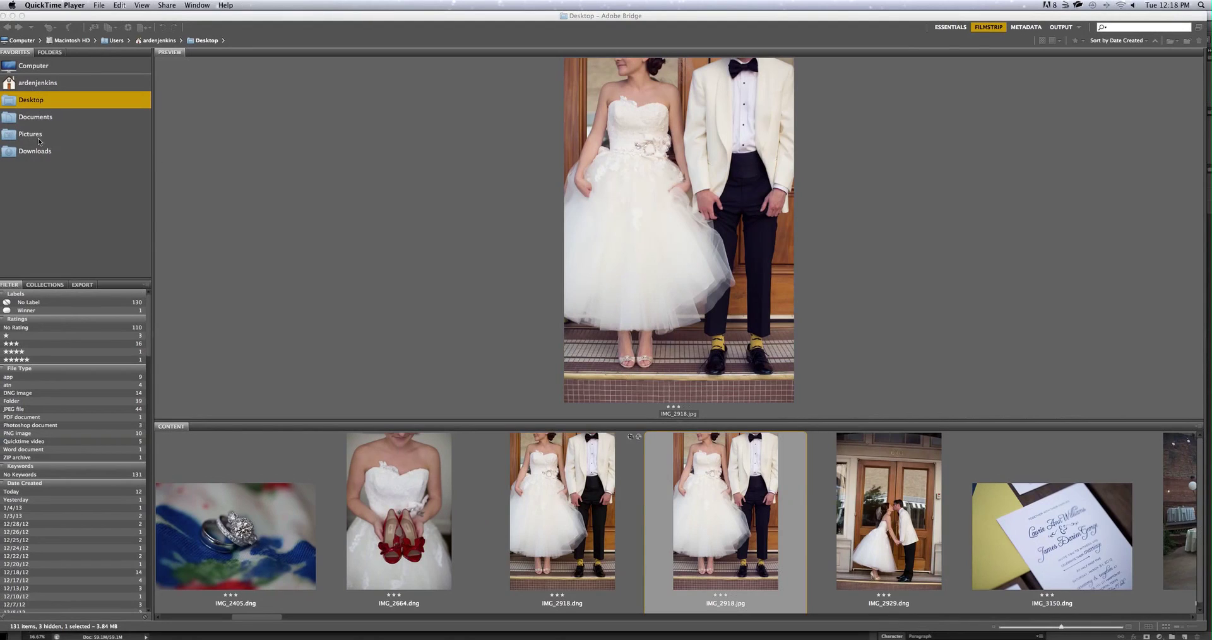
Open the wedding JPEG export folder inside Pictures.
{"action": "left_click", "coordinate": [33, 137]}
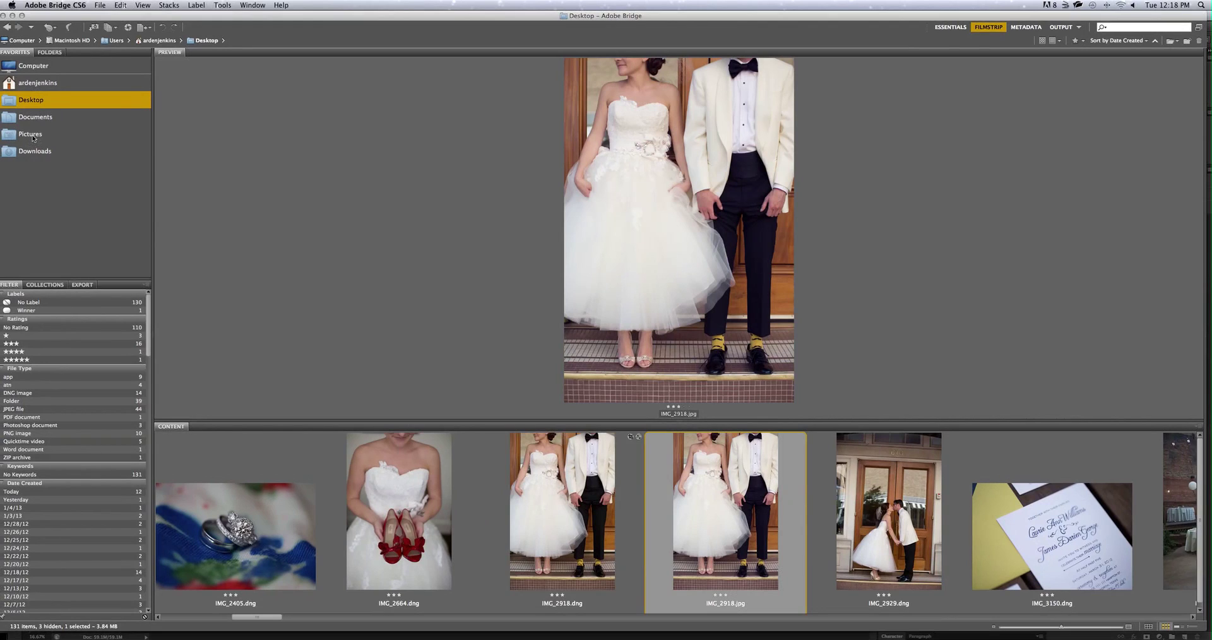
{"action": "scroll", "coordinate": [1142, 560], "scroll_direction": "right", "scroll_amount": 5}
{"action": "double_click", "coordinate": [1116, 533]}
Preview all nine exported JPEGs, IMG_2371 through IMG_2875, then return to Lightroom.
{"action": "left_click", "coordinate": [283, 544]}
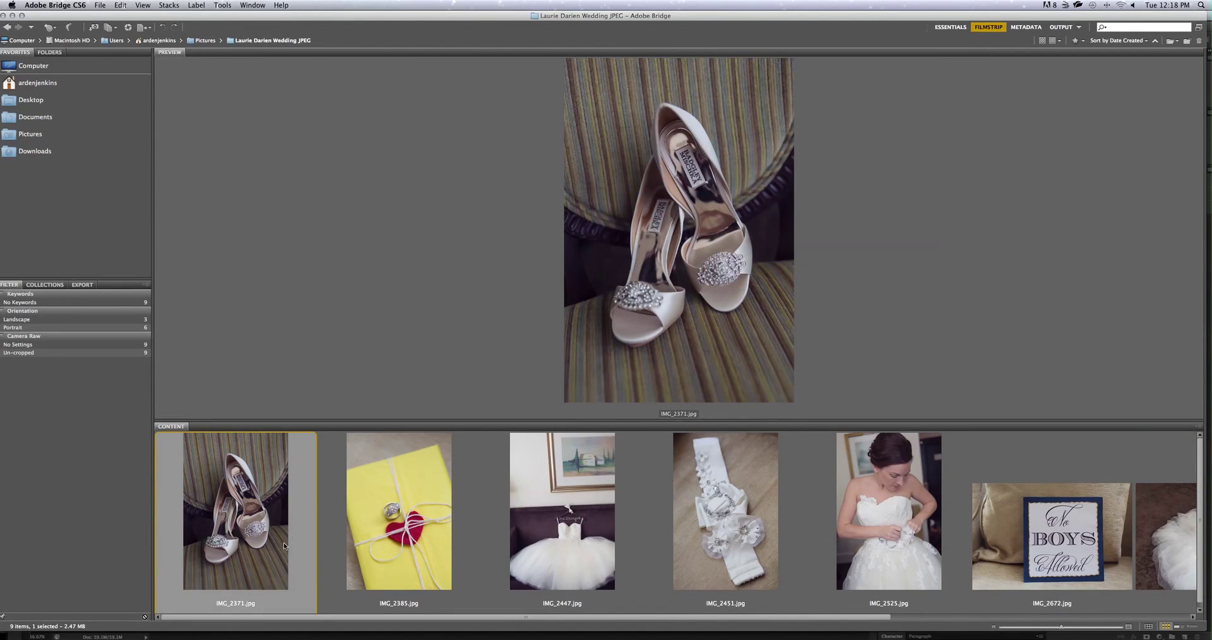
{"action": "left_click", "coordinate": [373, 535]}
{"action": "left_click", "coordinate": [552, 515]}
{"action": "left_click", "coordinate": [759, 499]}
{"action": "left_click", "coordinate": [886, 506]}
{"action": "left_click", "coordinate": [1013, 510]}
{"action": "left_click", "coordinate": [780, 508]}
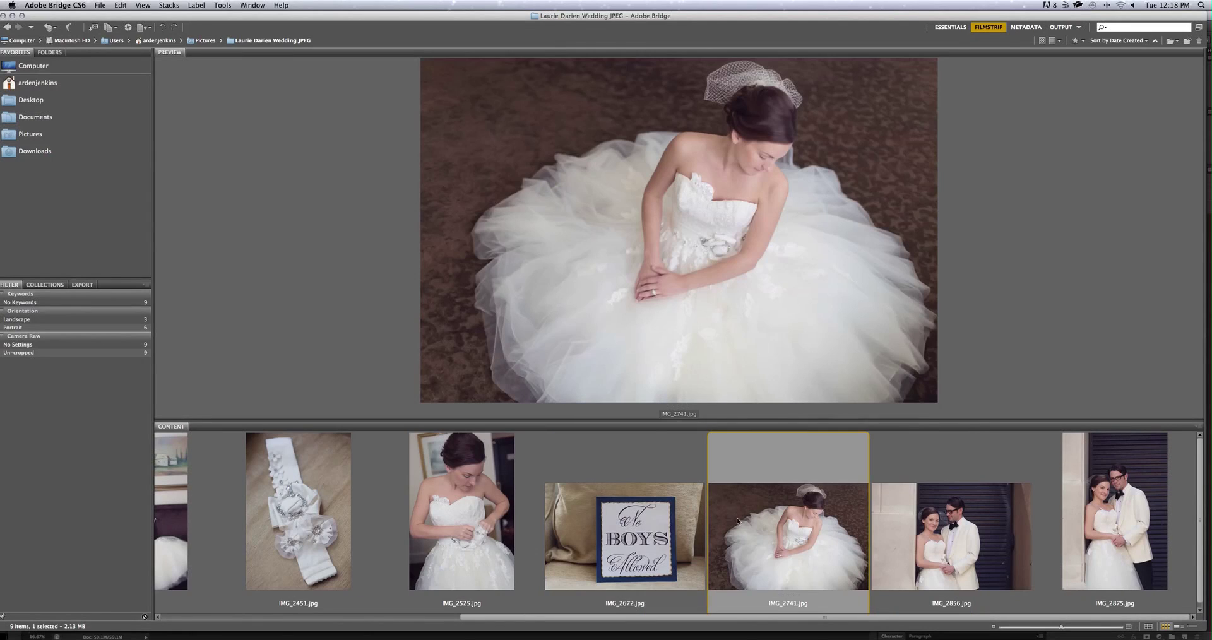
{"action": "left_click", "coordinate": [999, 532]}
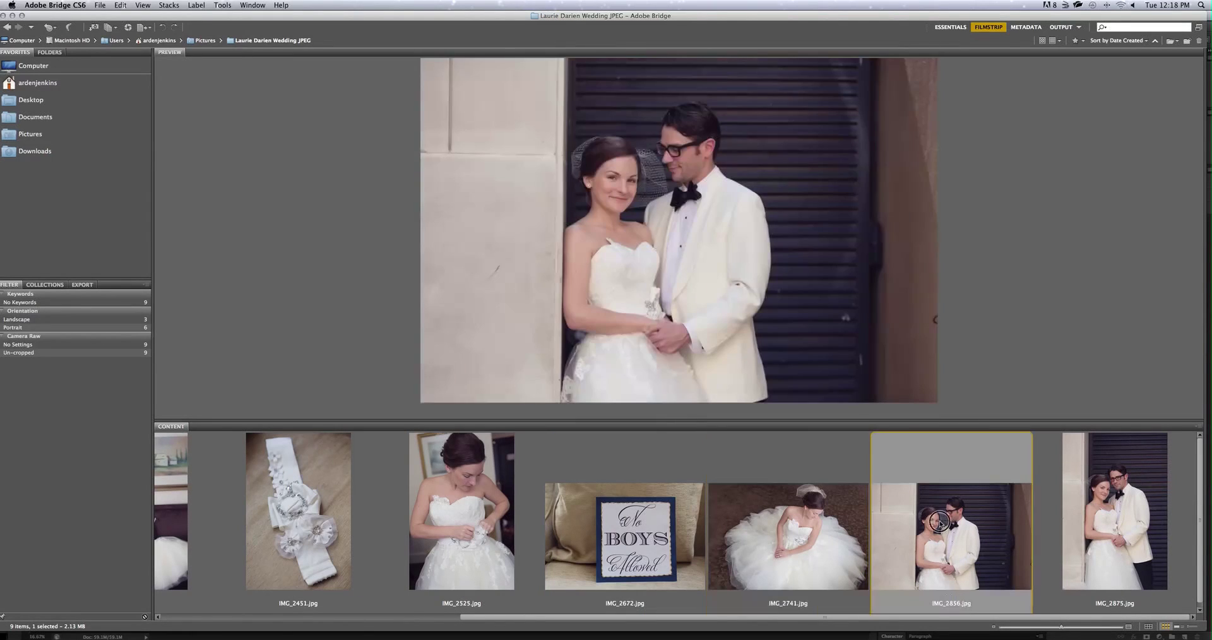
{"action": "left_click", "coordinate": [1068, 523]}
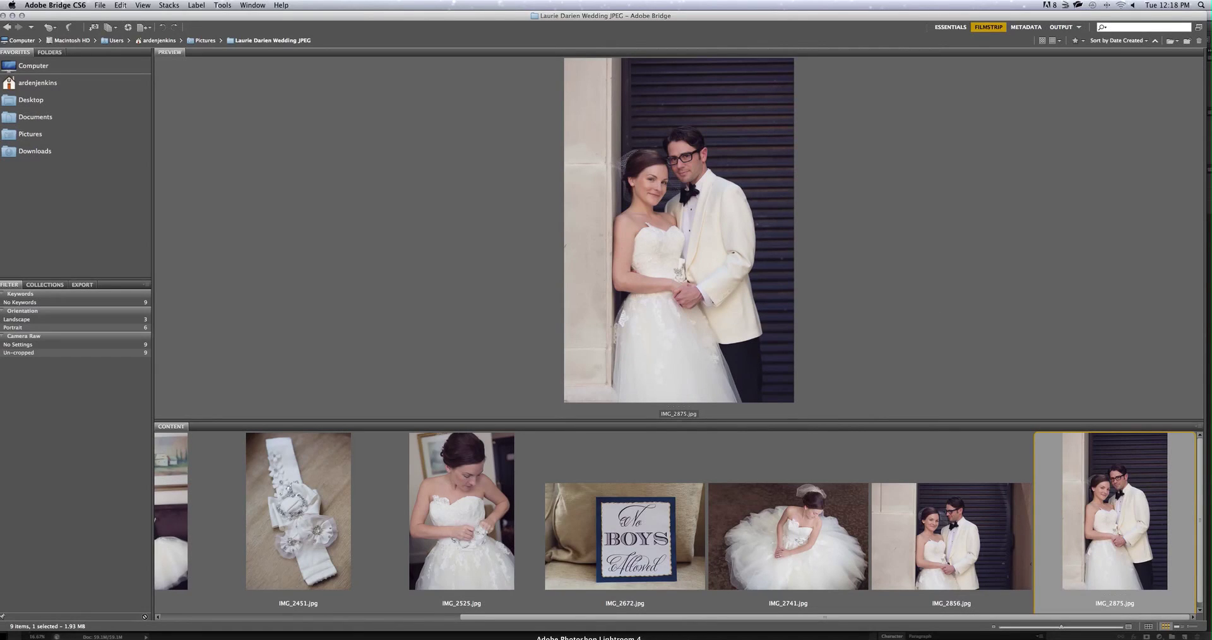
{"action": "left_click", "coordinate": [588, 638]}
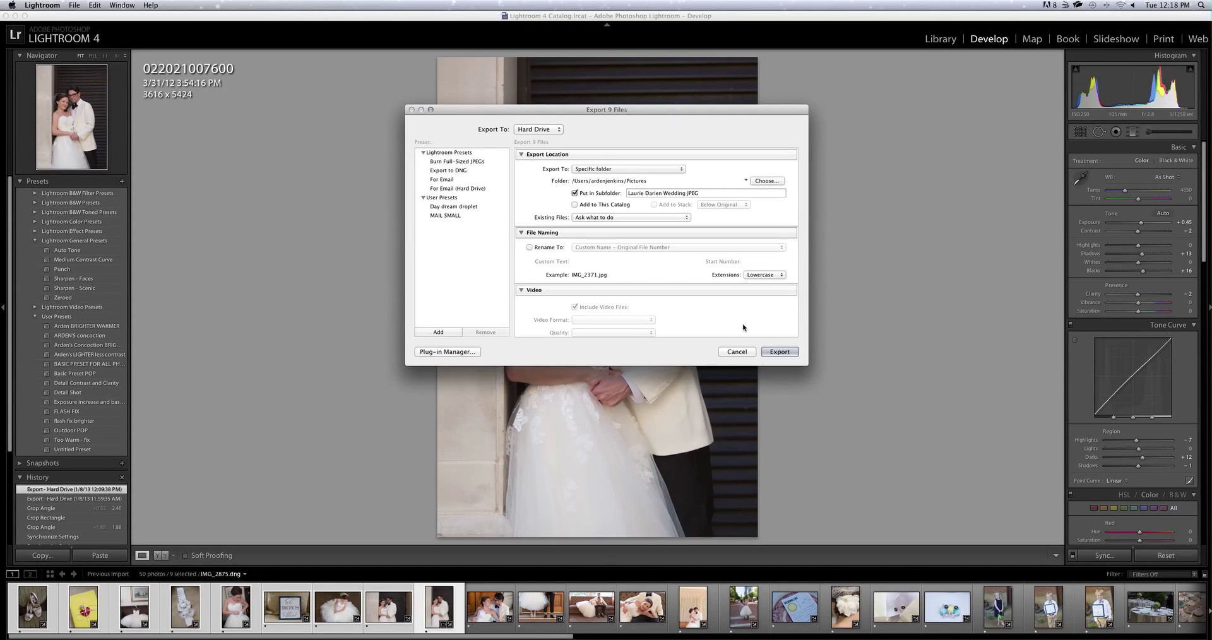
Cancel the Export dialog and compare Lightroom's original against the exported IMG_2875.jpg in Bridge.
{"action": "left_click", "coordinate": [731, 354]}
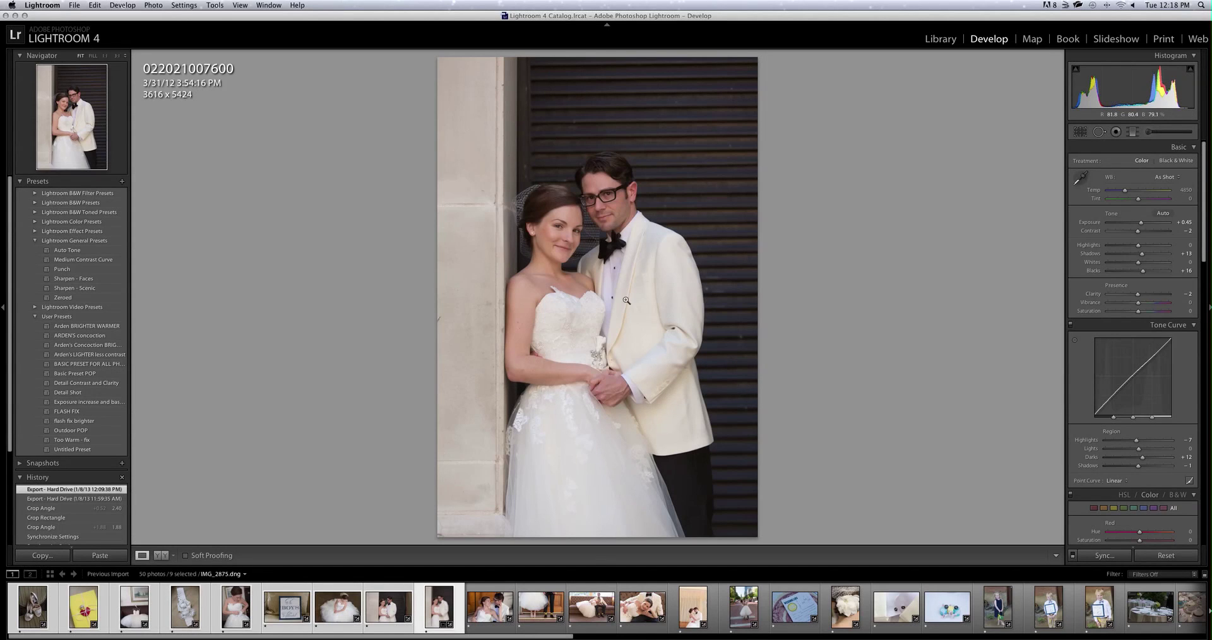
{"action": "left_click", "coordinate": [537, 638]}
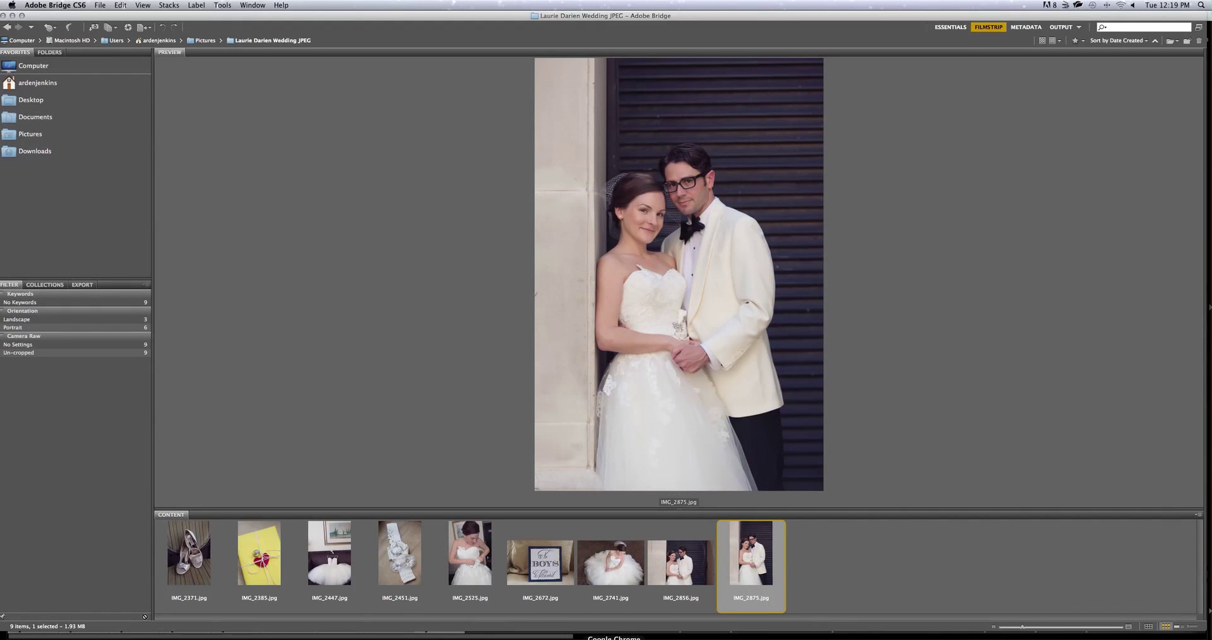
{"action": "left_click", "coordinate": [562, 638]}
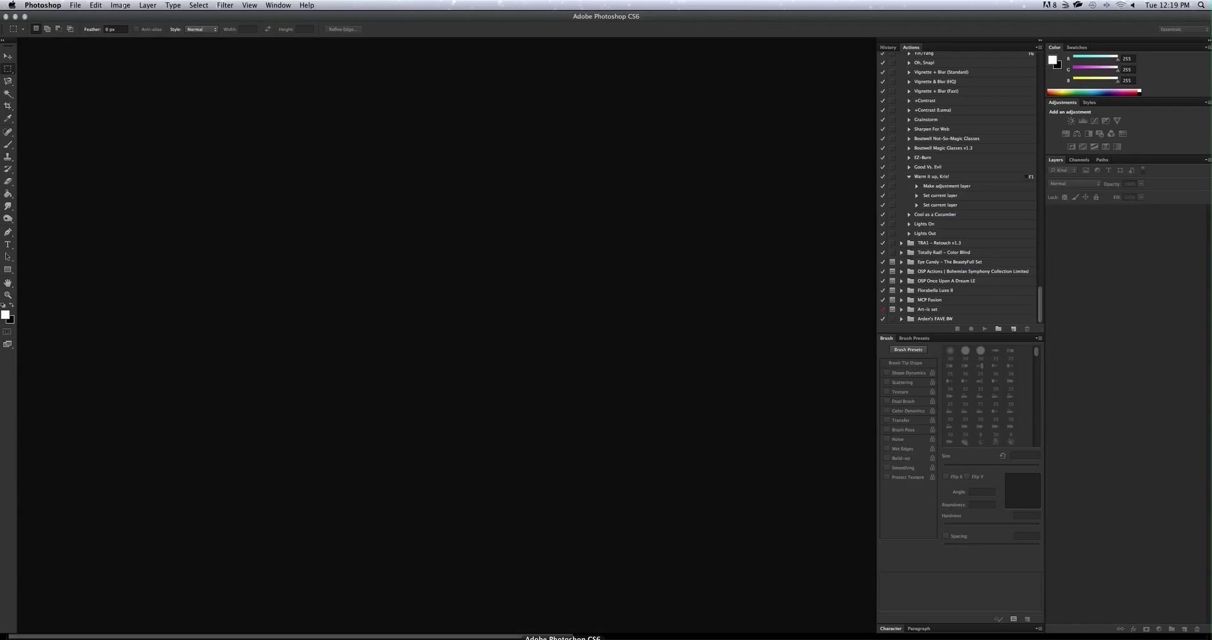
{"action": "left_click", "coordinate": [611, 638]}
{"action": "left_click", "coordinate": [537, 638]}
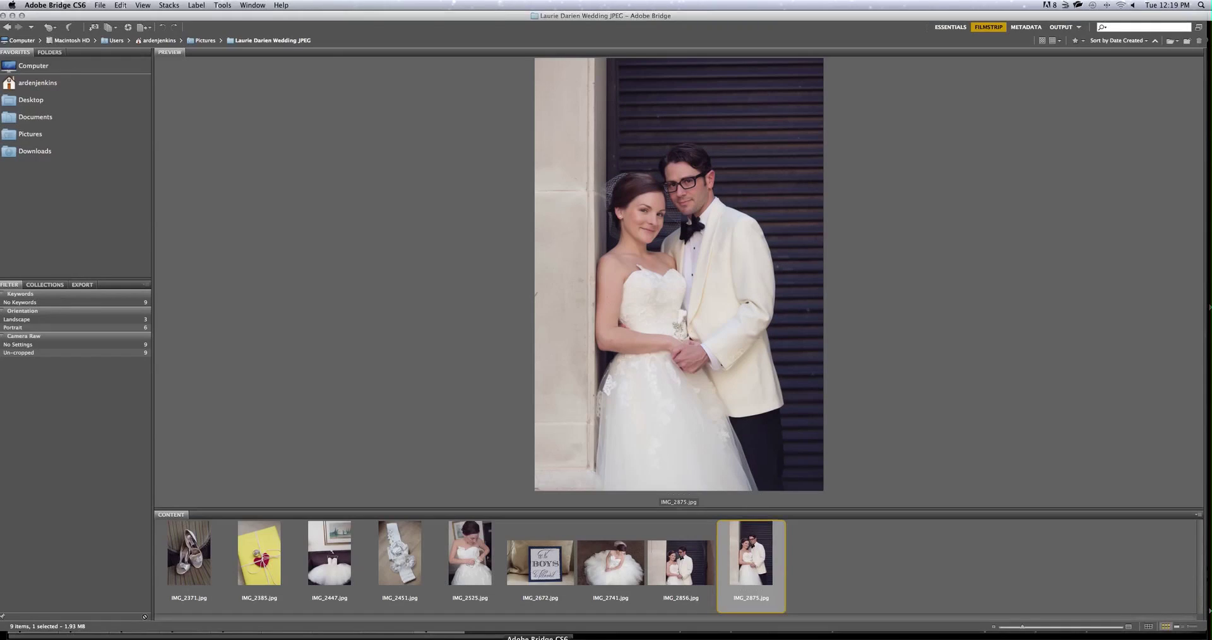
{"action": "left_click", "coordinate": [588, 638]}
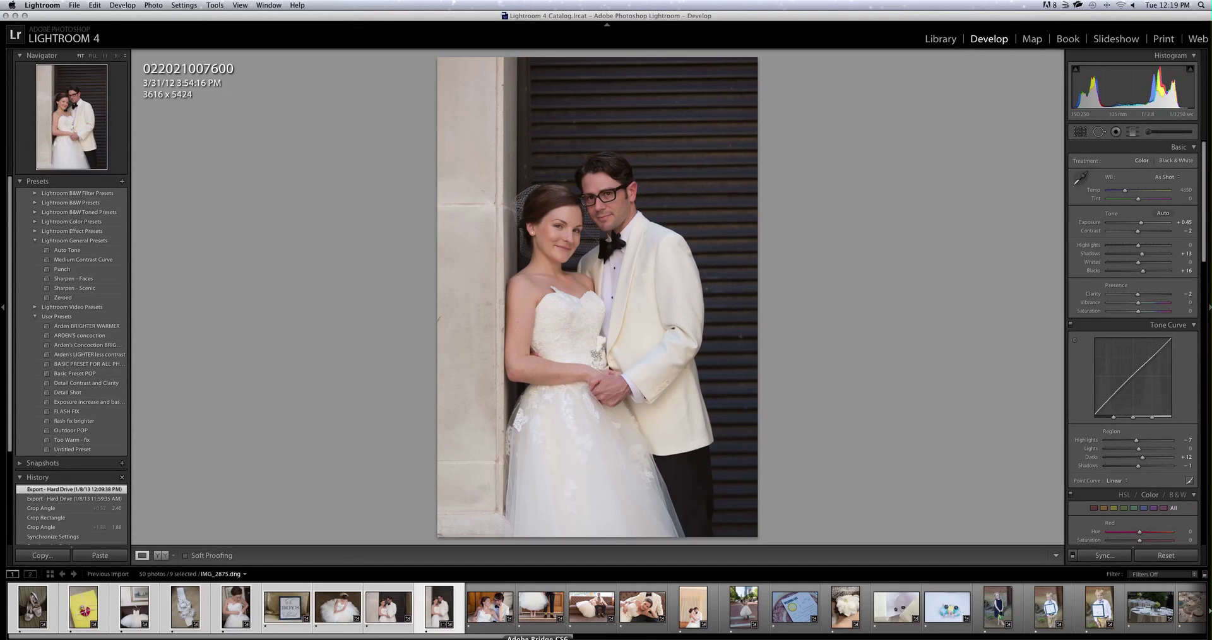
{"action": "left_click", "coordinate": [537, 638]}
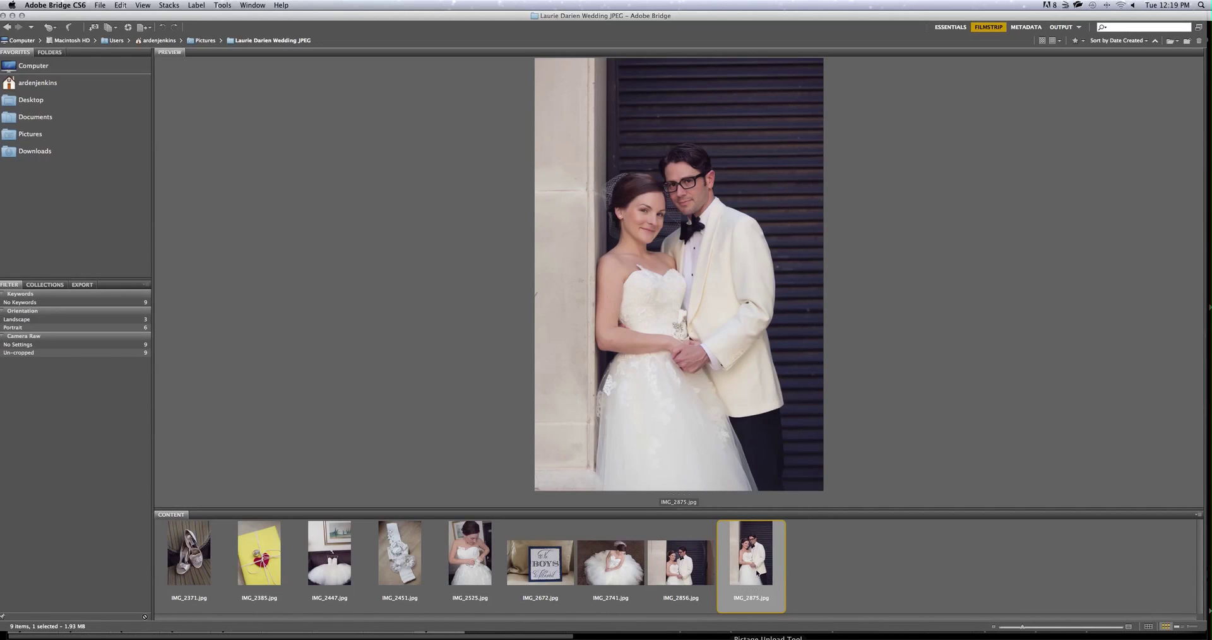
Step back through IMG_2672, IMG_2525 and IMG_2451 in Bridge.
{"action": "left_click", "coordinate": [540, 561]}
{"action": "left_click", "coordinate": [444, 569]}
{"action": "left_click", "coordinate": [382, 571]}
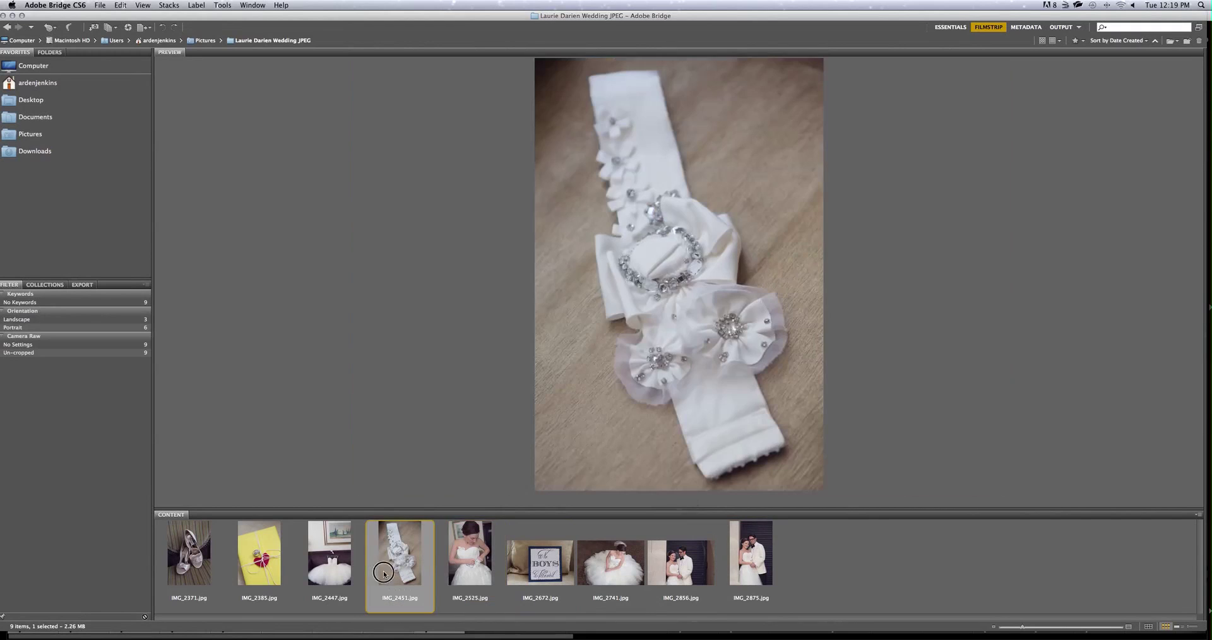
Preview IMG_2447, IMG_2371, IMG_2875, IMG_2741 and IMG_2525 in turn.
{"action": "left_click", "coordinate": [346, 572]}
{"action": "left_click", "coordinate": [204, 565]}
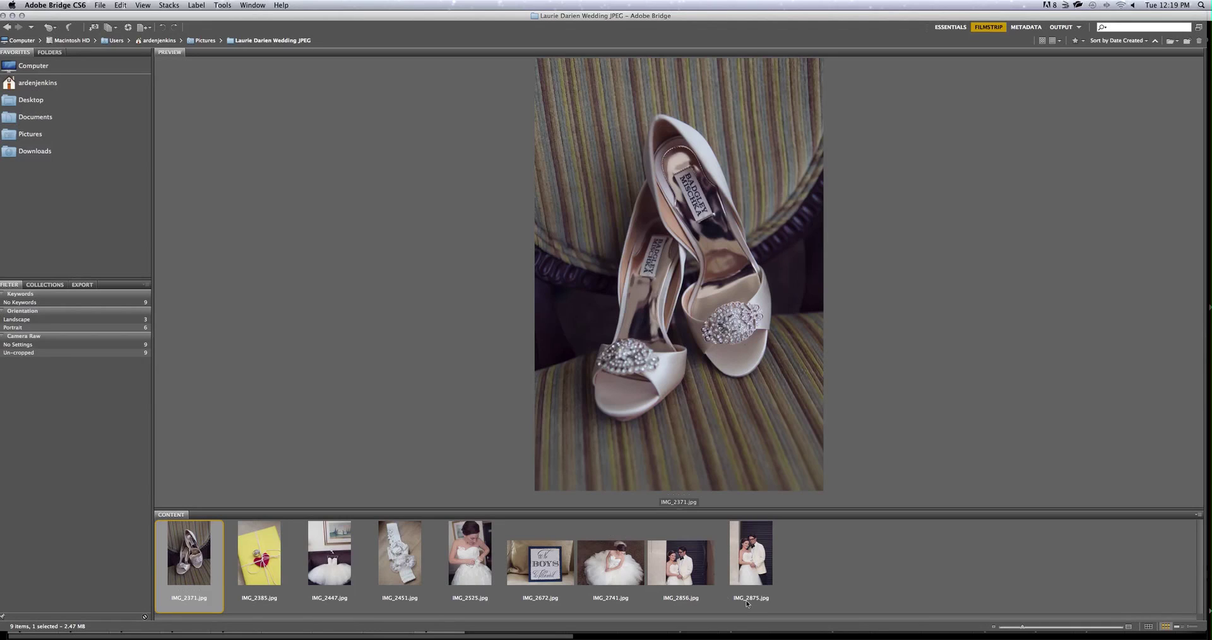
{"action": "left_click", "coordinate": [773, 555]}
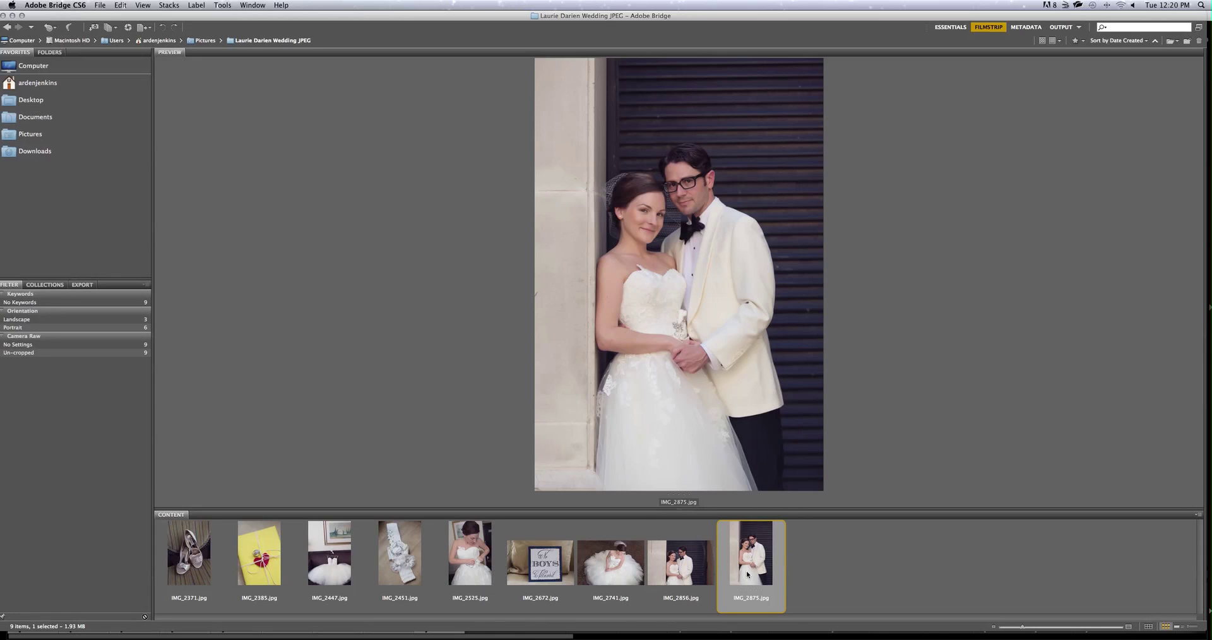
{"action": "left_click", "coordinate": [616, 565]}
{"action": "left_click", "coordinate": [464, 565]}
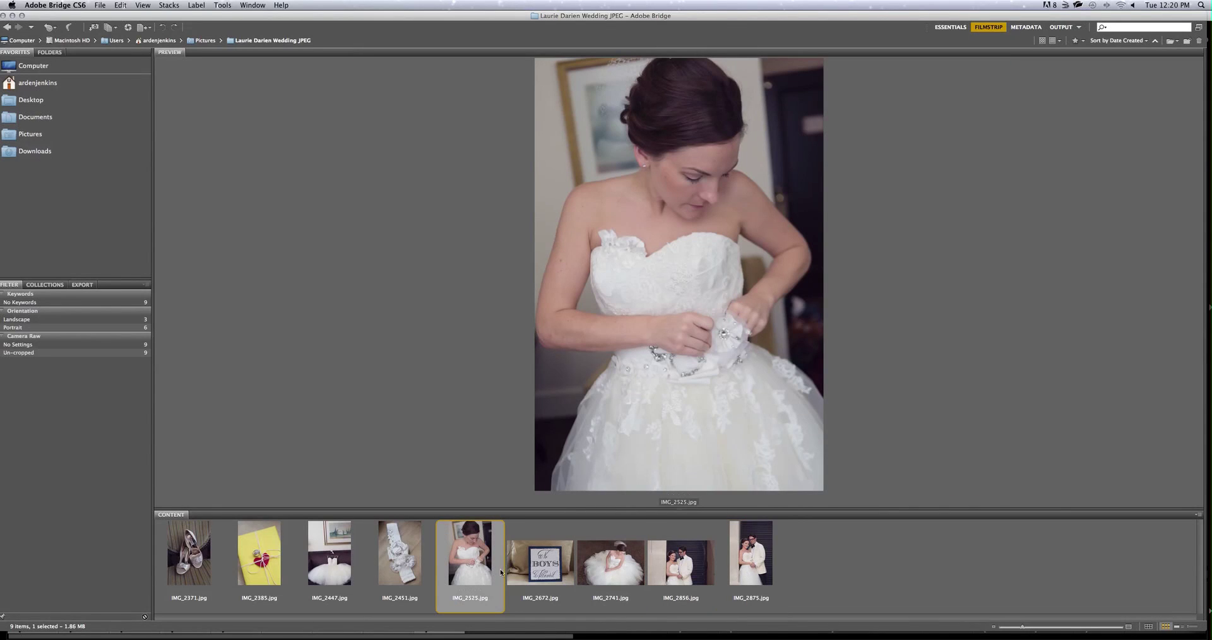